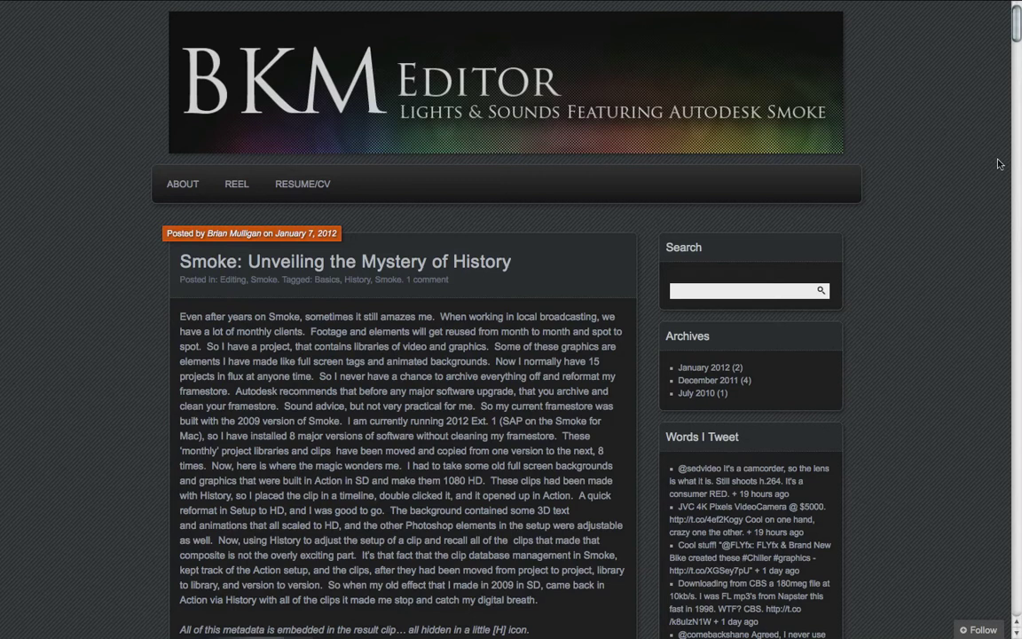
Read through the blog post about Smoke's History feature down to the embedded Gateway import videos.
scroll(998, 164, down, 9)
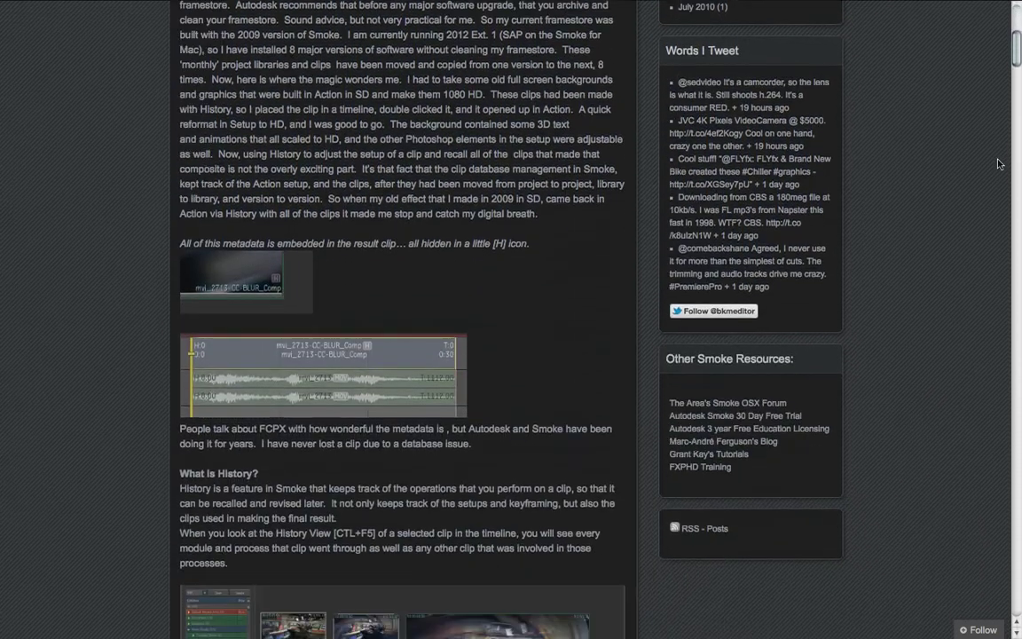
scroll(998, 164, down, 1)
scroll(998, 164, down, 10)
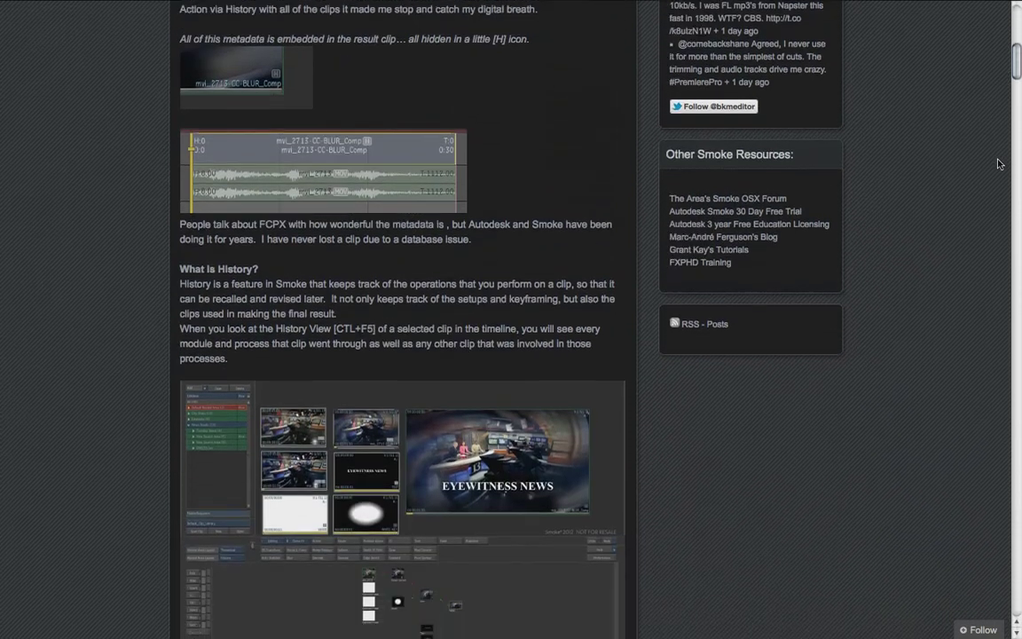
scroll(998, 164, down, 3)
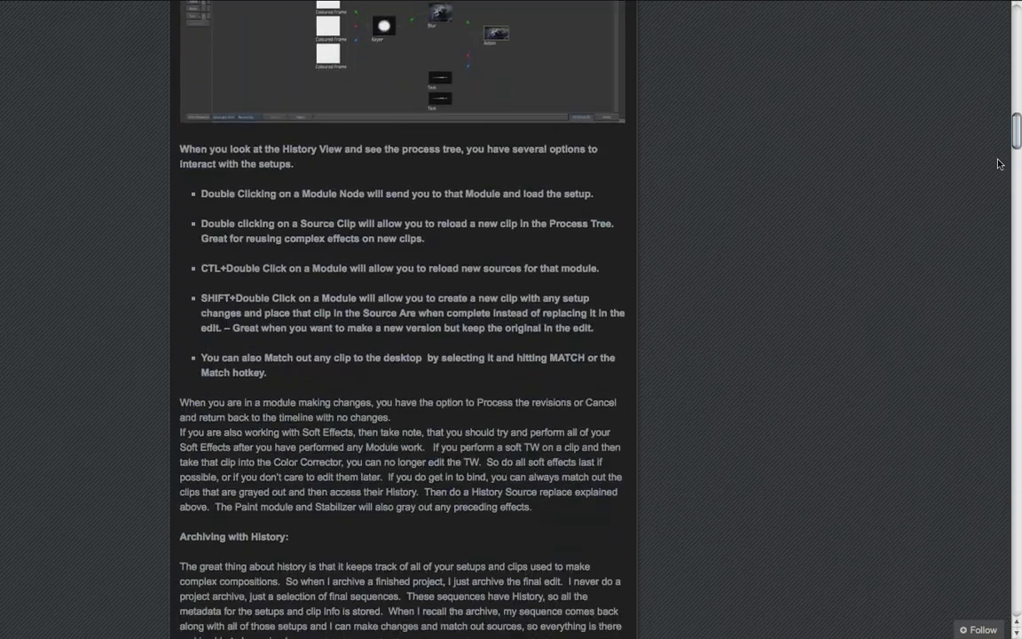
scroll(998, 164, down, 11)
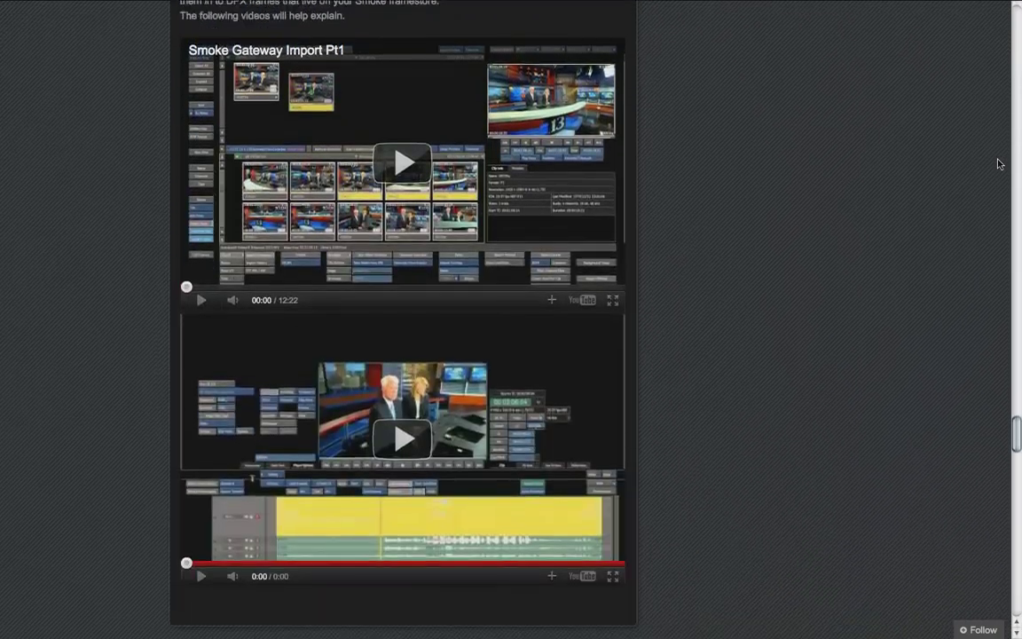
scroll(998, 163, down, 8)
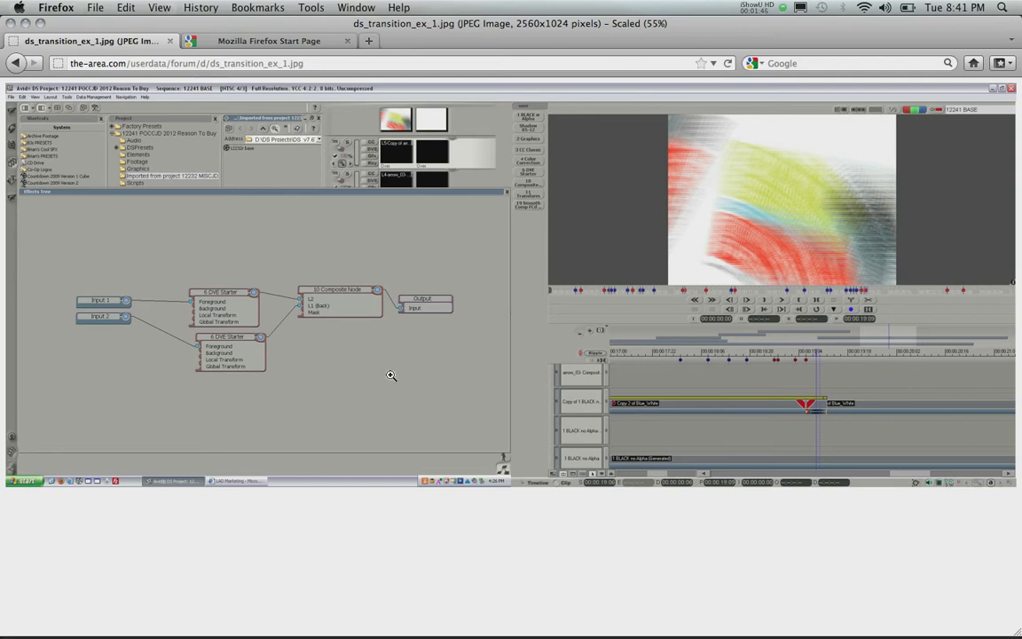
Switch to Autodesk Smoke and play the MasterSequence timeline across the cut between the two news studio shots.
key(super+Tab)
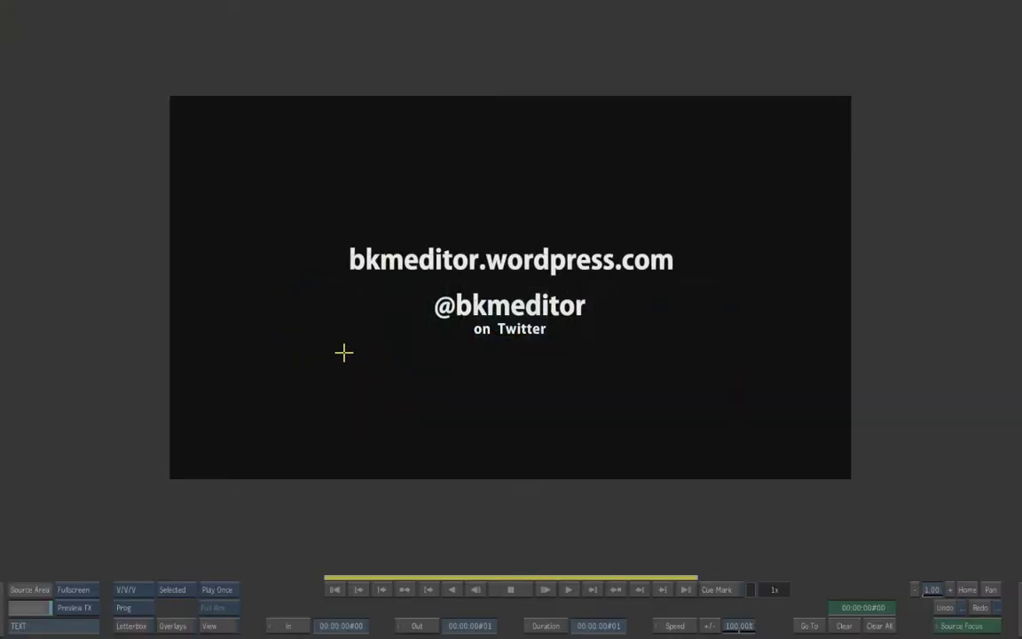
key(Escape)
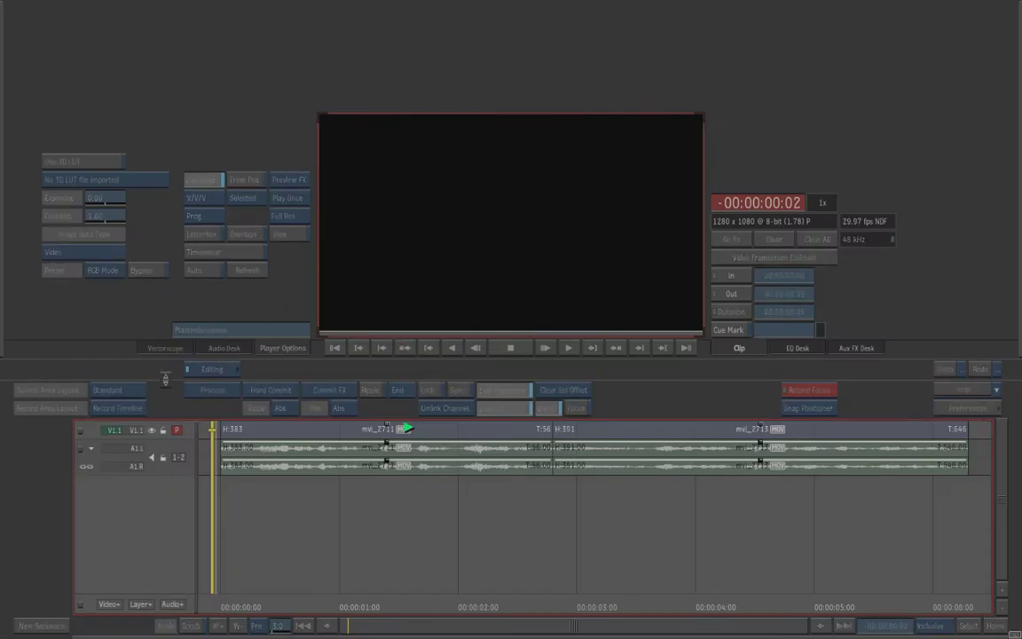
key(space)
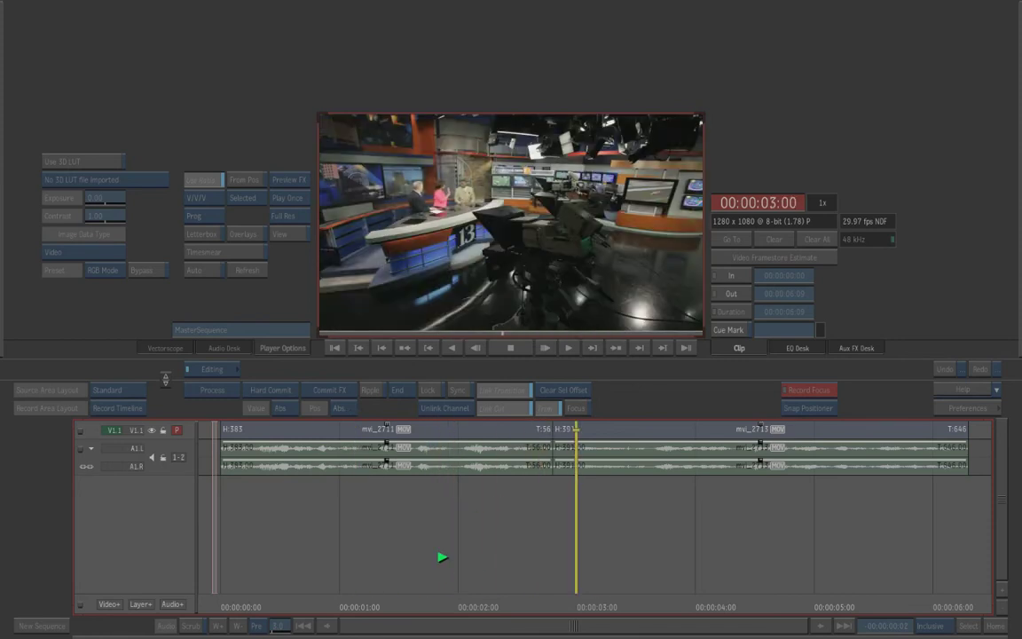
key(space)
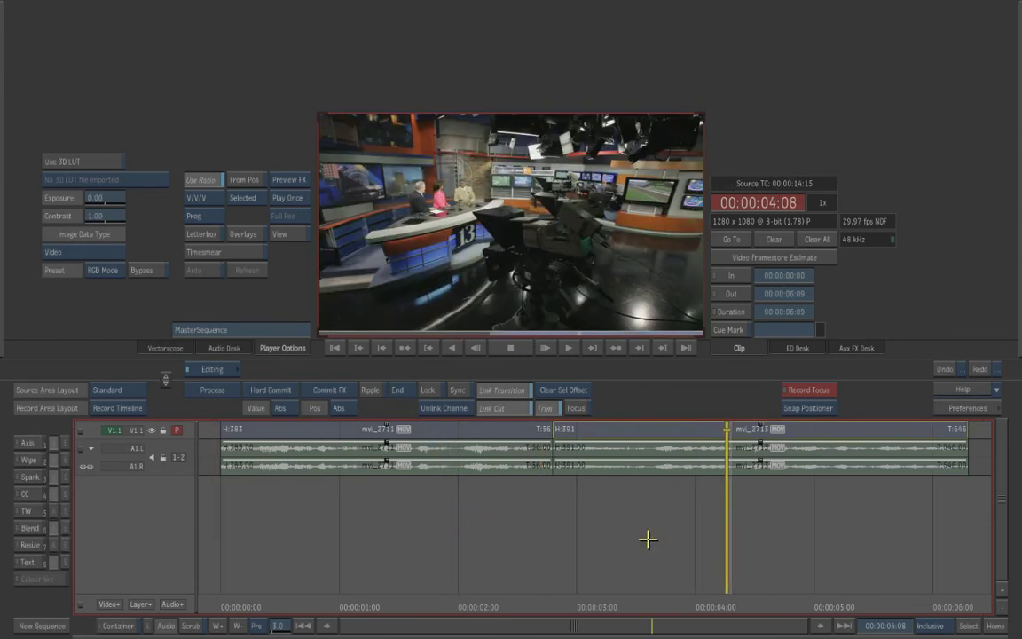
key(Up)
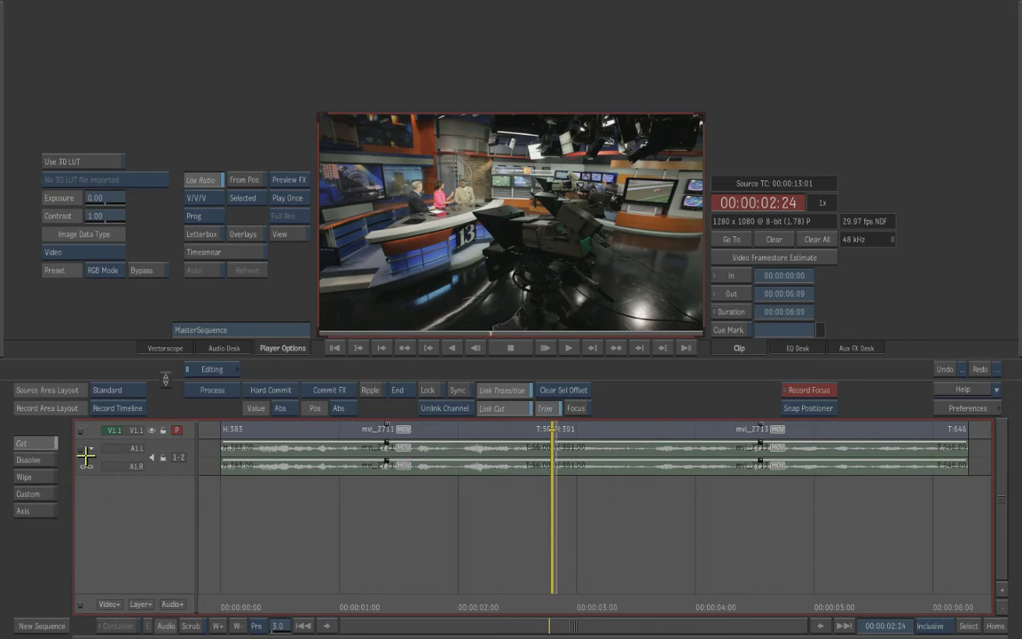
drag(555, 608, 580, 605)
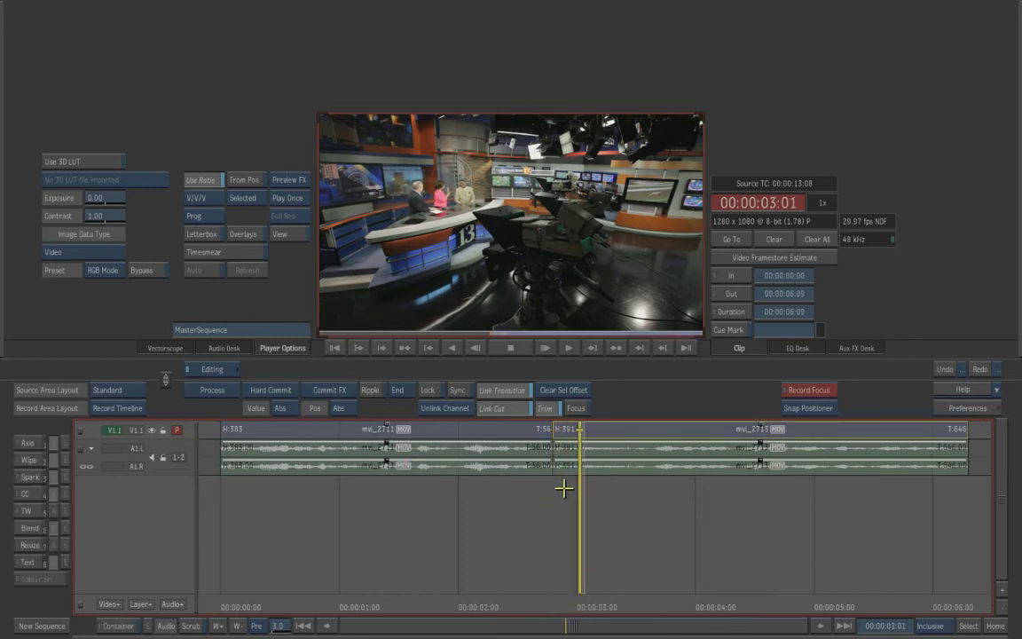
Add a Custom transition at the cut between the two studio shots and set its length to 00:00:01:00.
key(a)
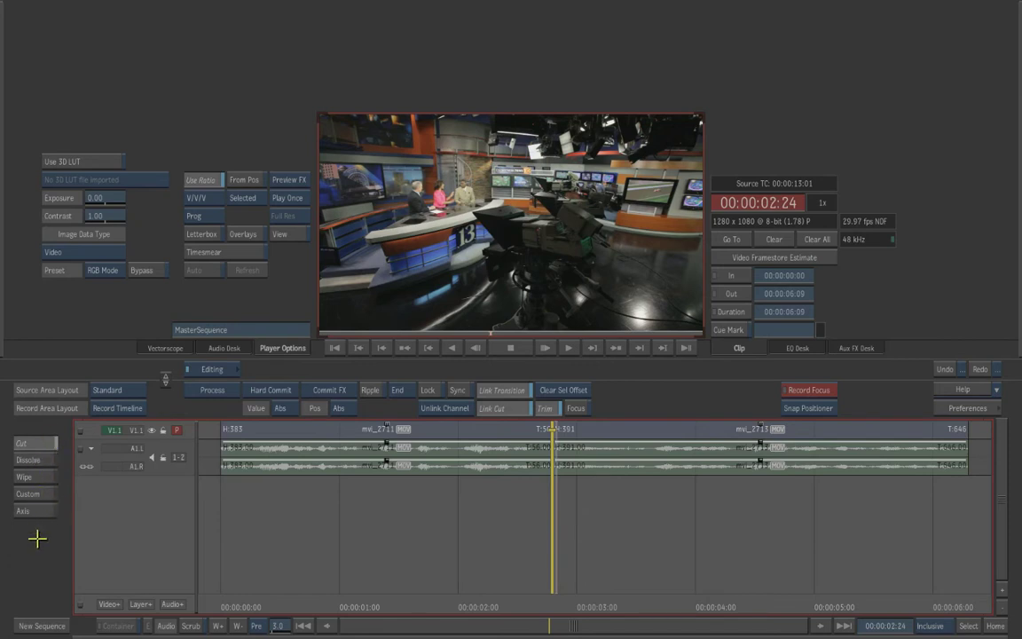
click(33, 494)
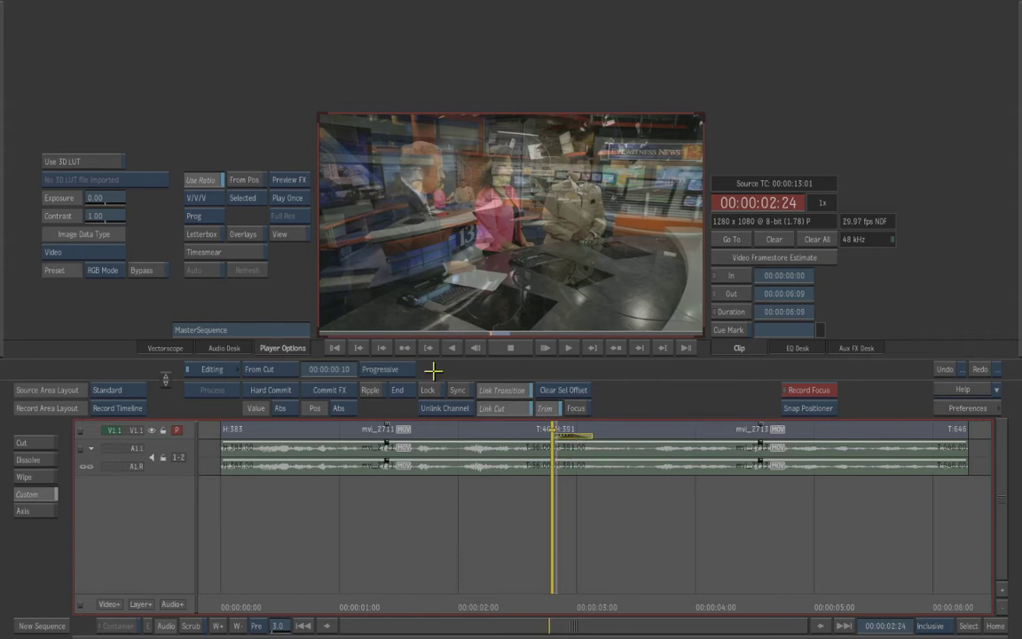
click(329, 369)
click(315, 291)
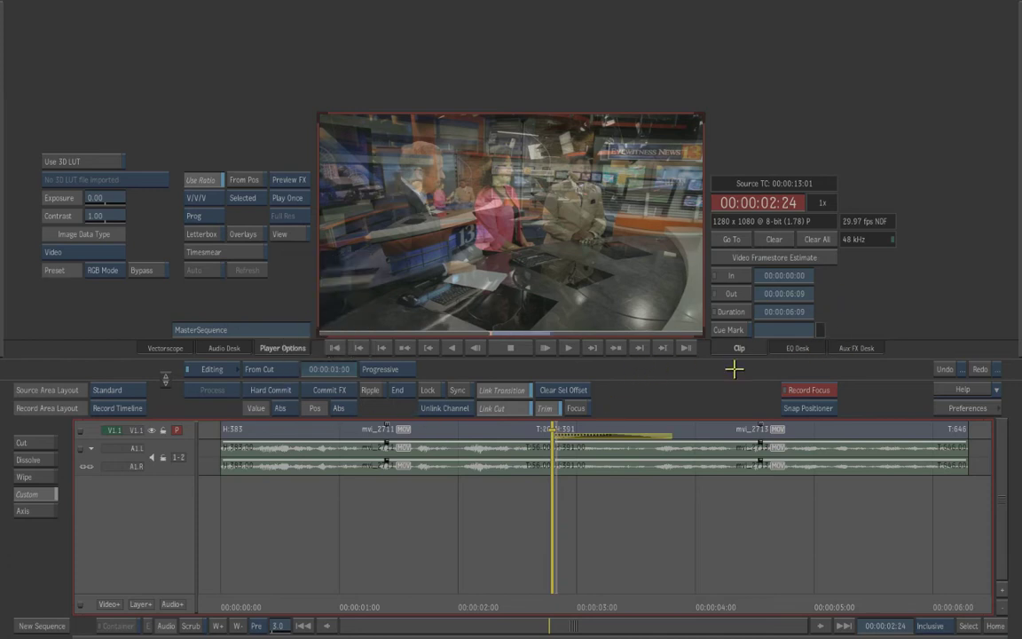
Match out the transition's two source clips to the desktop and separate them so both are in view.
click(585, 603)
drag(599, 603, 621, 592)
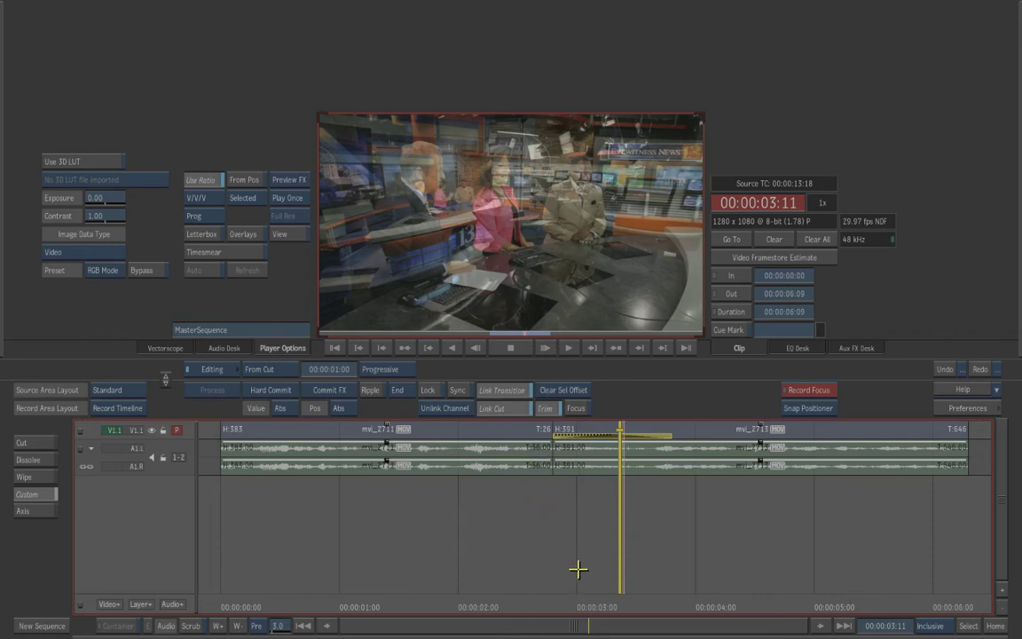
mouse_move(1017, 204)
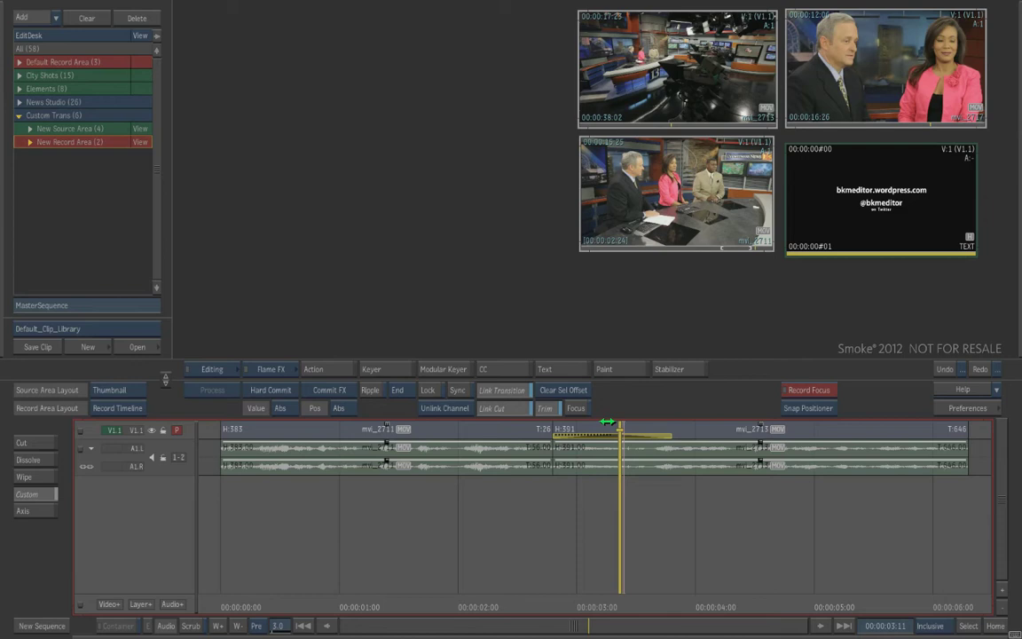
key(m)
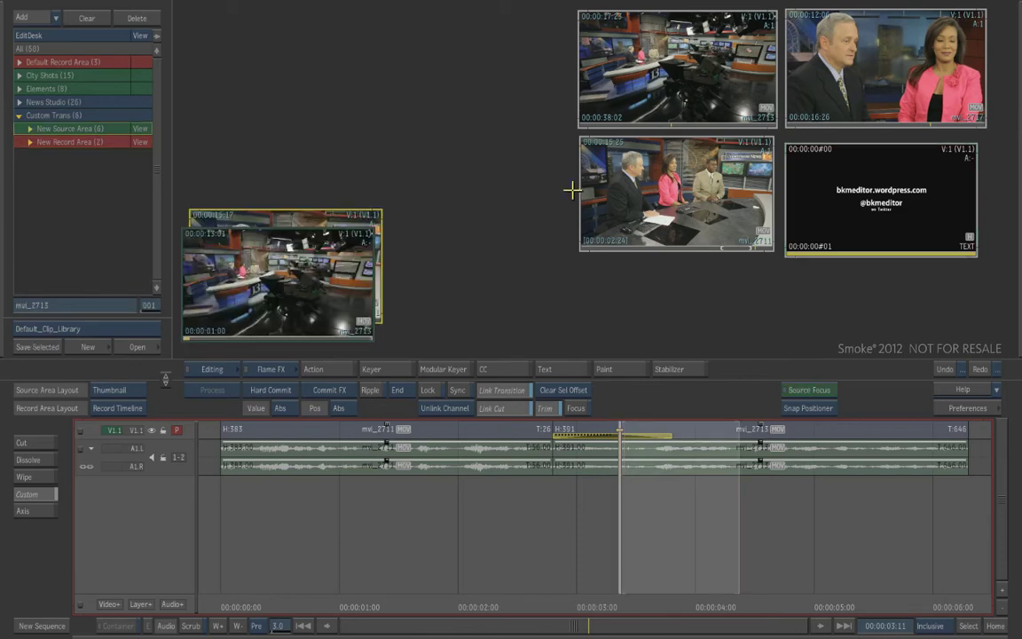
drag(271, 253, 491, 263)
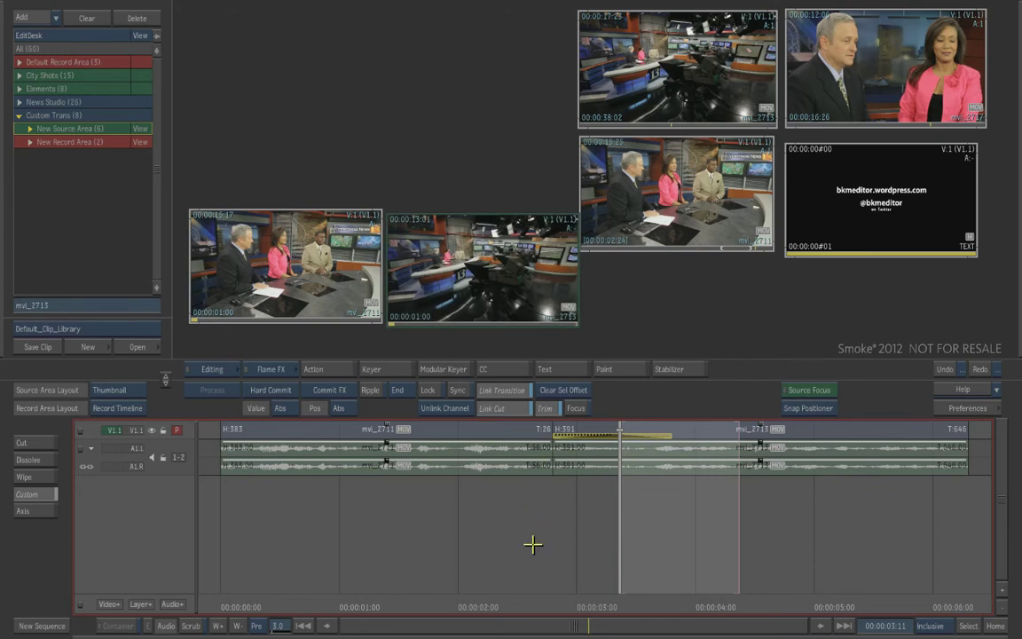
Scrub the timeline to review the footage before and after the transition.
click(539, 605)
drag(538, 604, 521, 603)
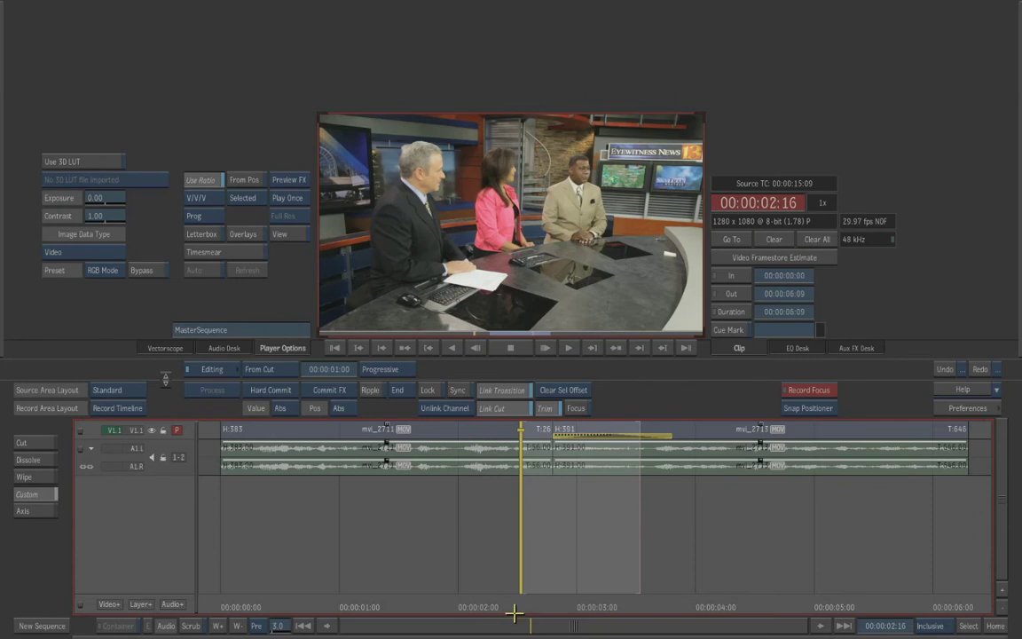
mouse_move(513, 612)
mouse_down()
mouse_move(516, 599)
mouse_move(740, 594)
mouse_up()
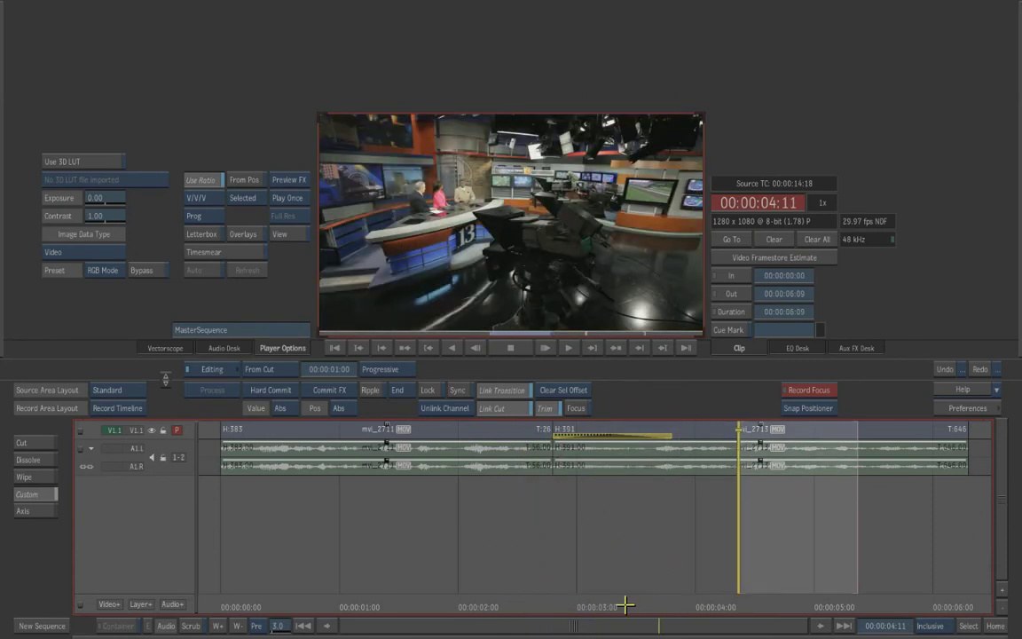
Line up the two matched one-second clips side by side on the desktop and scrub through them.
mouse_move(1017, 182)
mouse_move(302, 256)
mouse_down()
mouse_move(299, 273)
mouse_move(288, 268)
mouse_up()
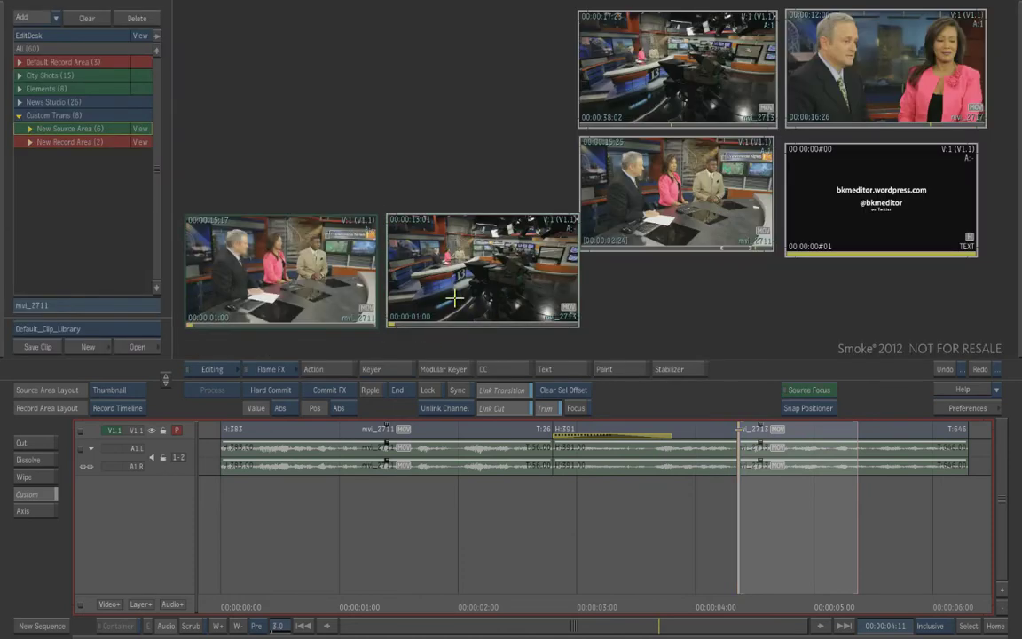
drag(468, 278, 463, 278)
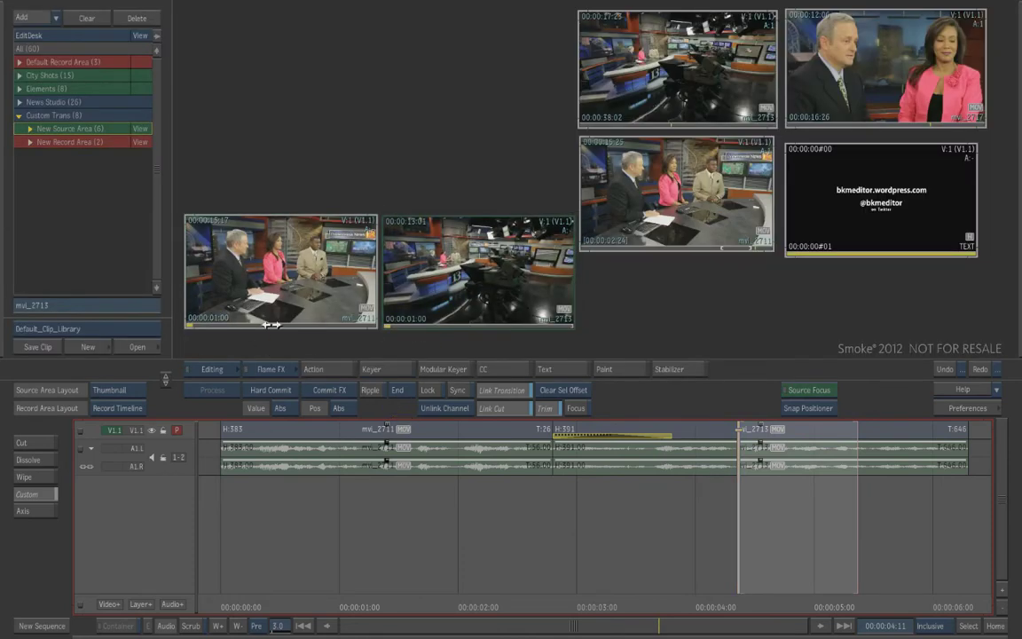
drag(272, 327, 199, 325)
drag(409, 325, 357, 321)
Apply Matchbox to the two matched clips, with the result above them, and load the Switcher shader.
click(270, 368)
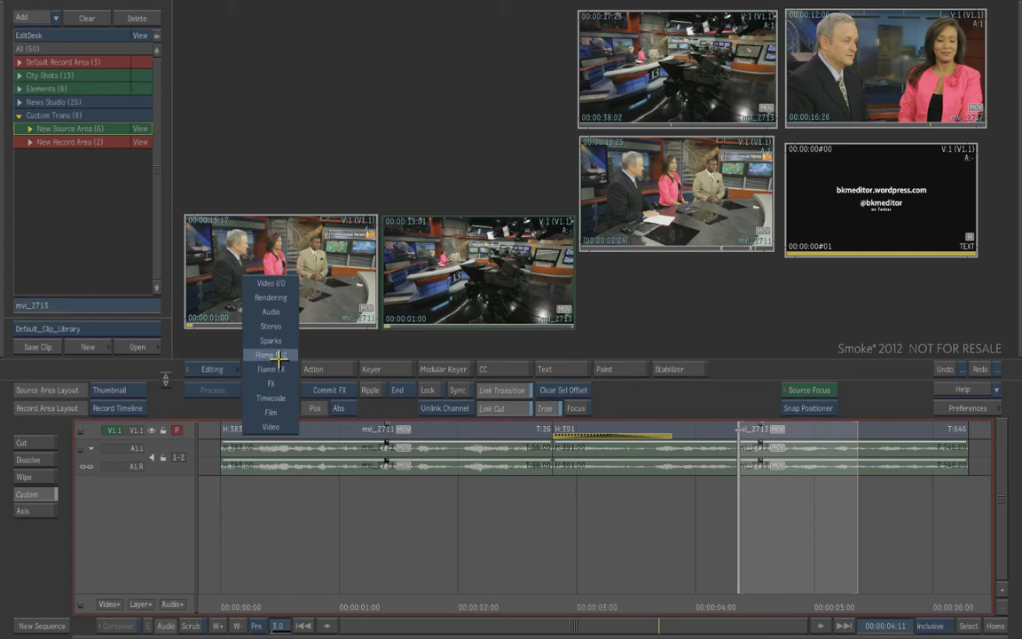
click(276, 356)
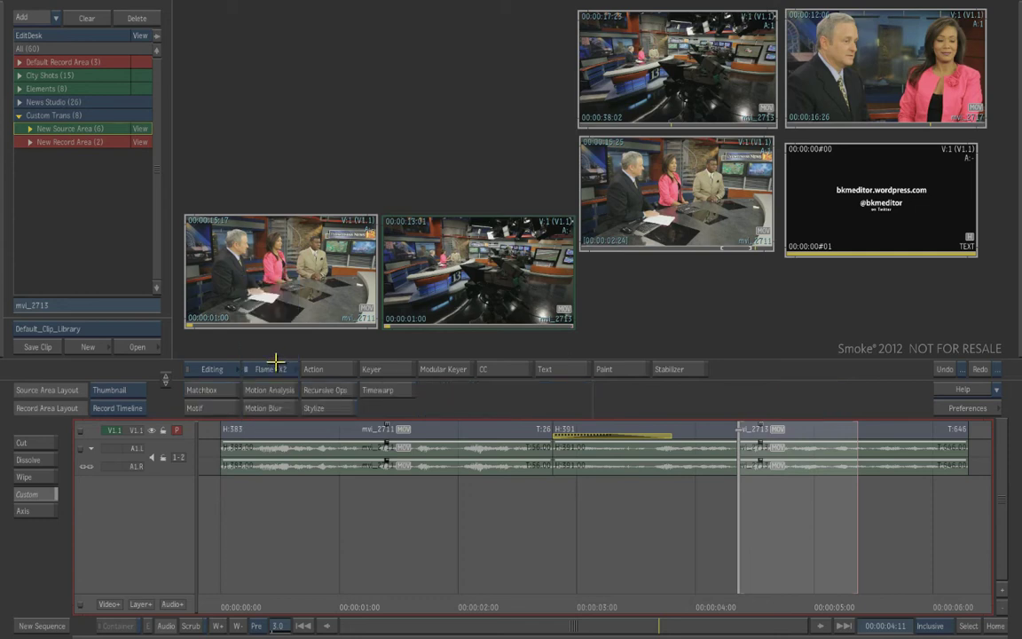
click(229, 386)
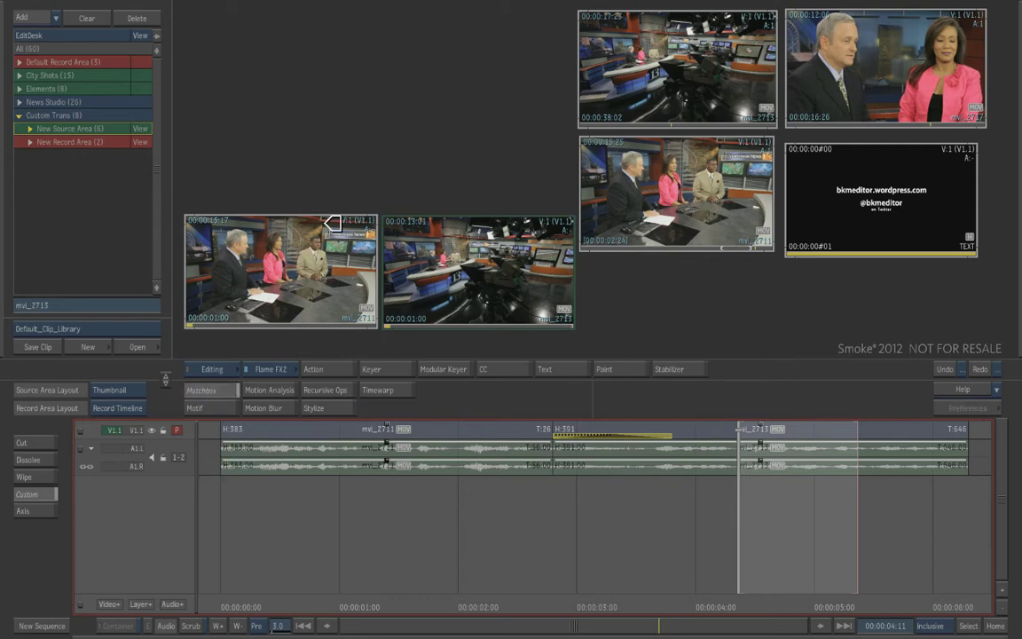
click(281, 173)
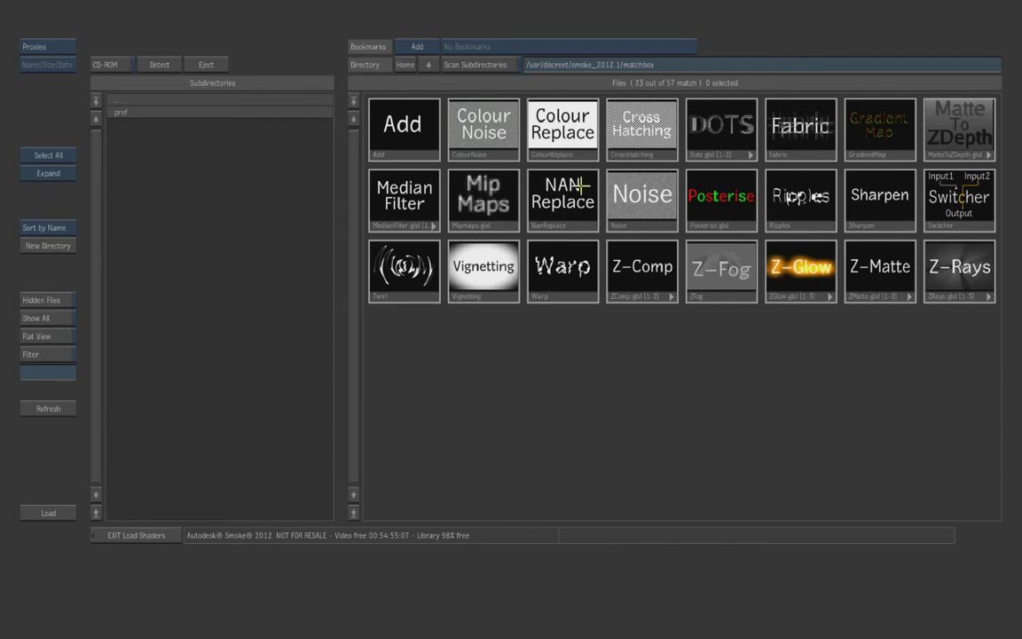
click(961, 202)
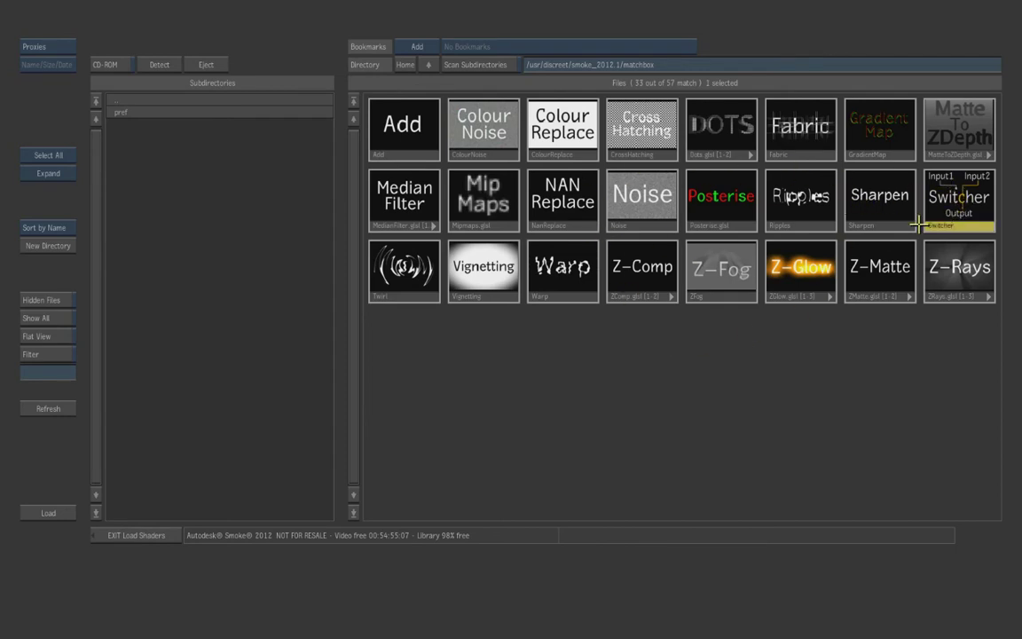
click(47, 513)
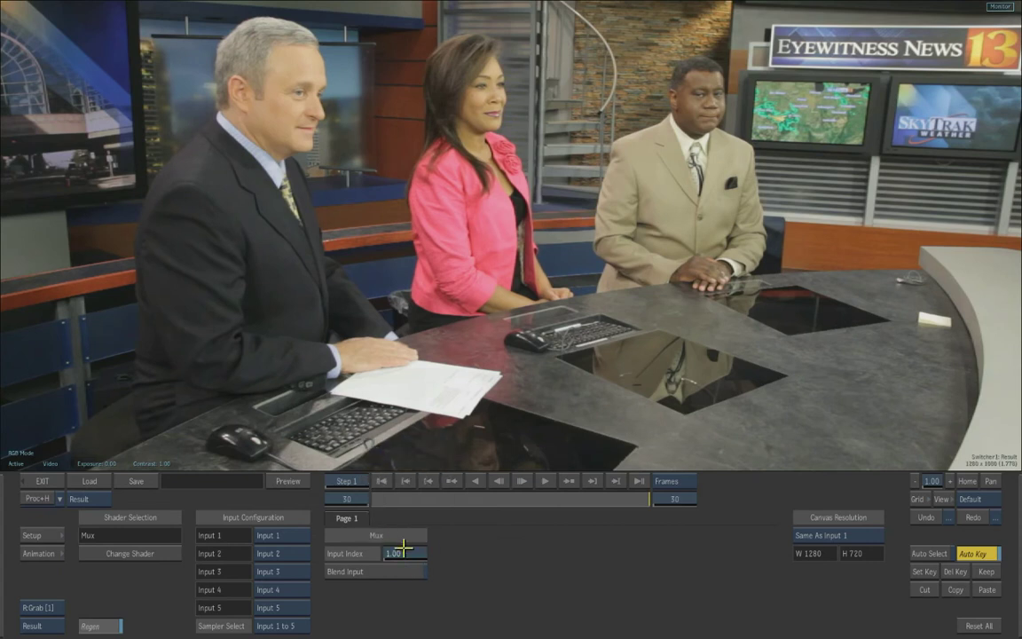
Keyframe the shader's Input Index at 2.00 on frame 30 and 1.00 on frame 1, enable Blend Input, and process the clip.
click(393, 550)
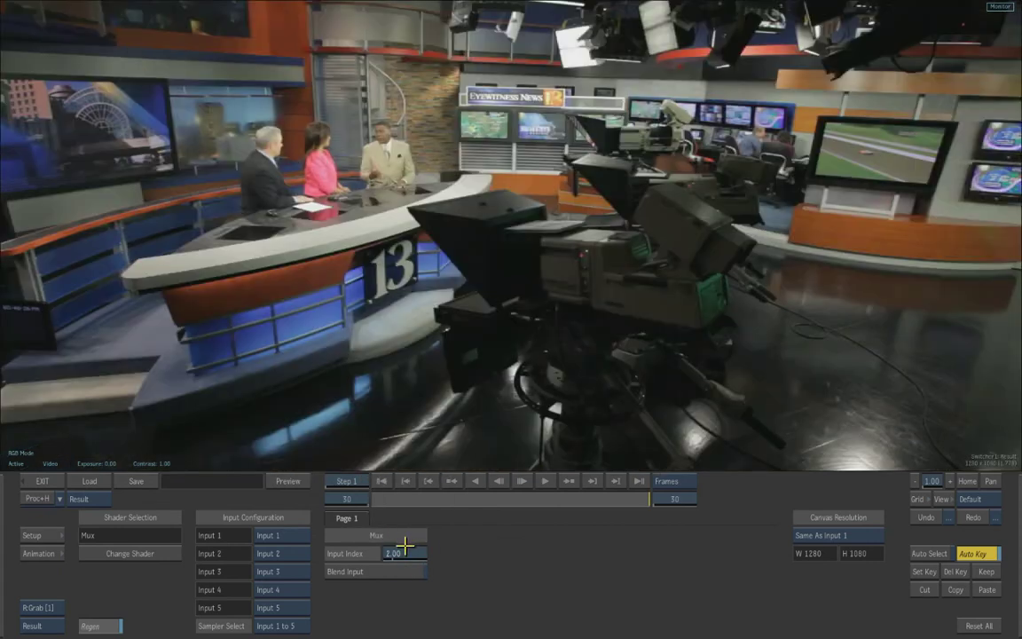
click(381, 480)
click(379, 552)
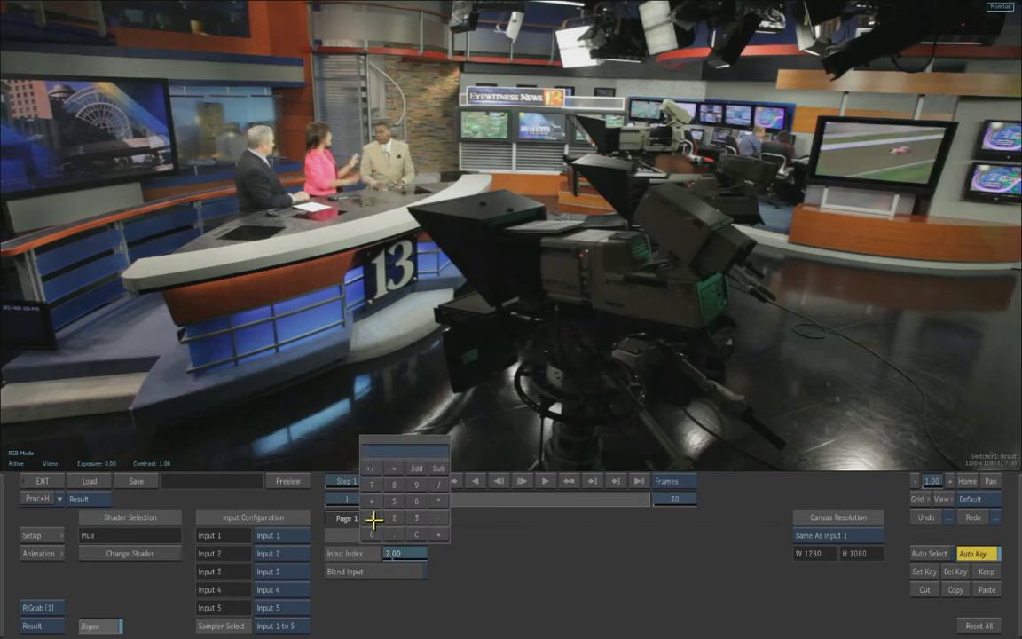
click(384, 454)
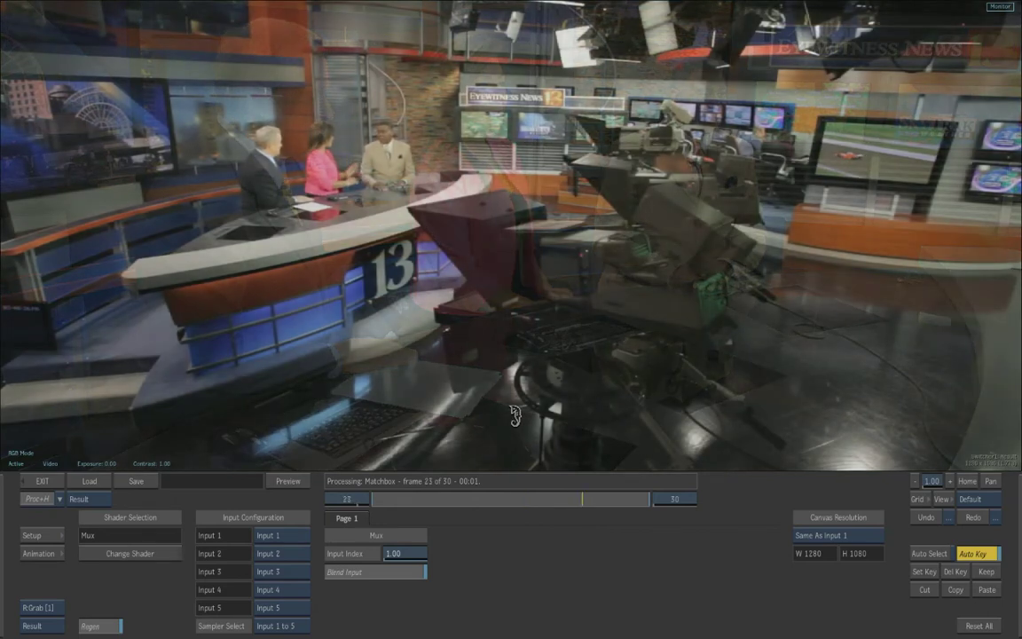
click(43, 482)
Place the processed mvi_2711-MBOX clip directly above its source clip on the desktop and scrub through it.
drag(297, 173, 306, 156)
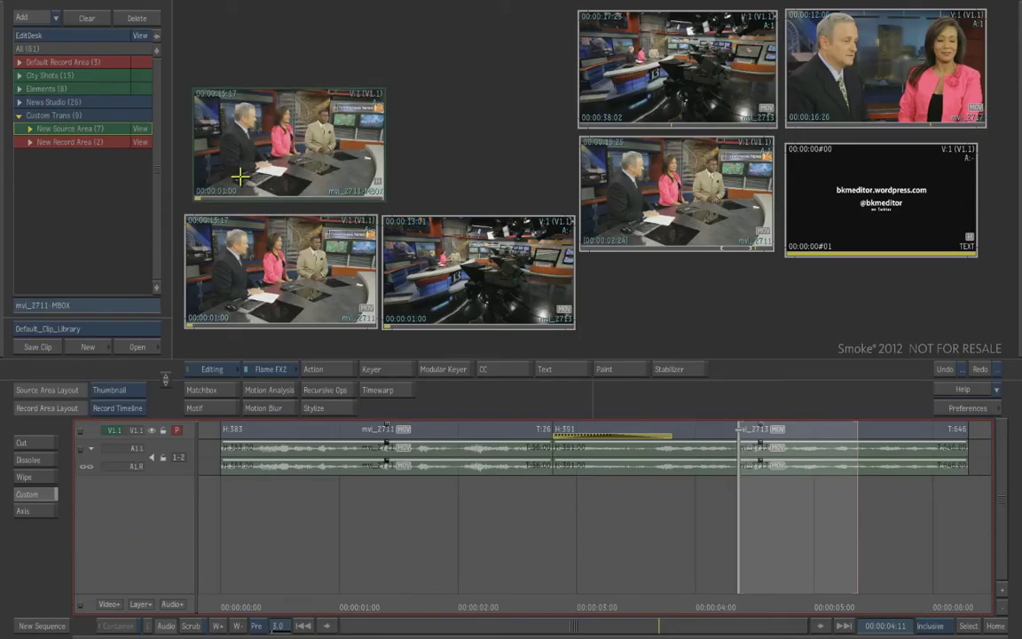
drag(240, 178, 269, 191)
drag(293, 152, 284, 159)
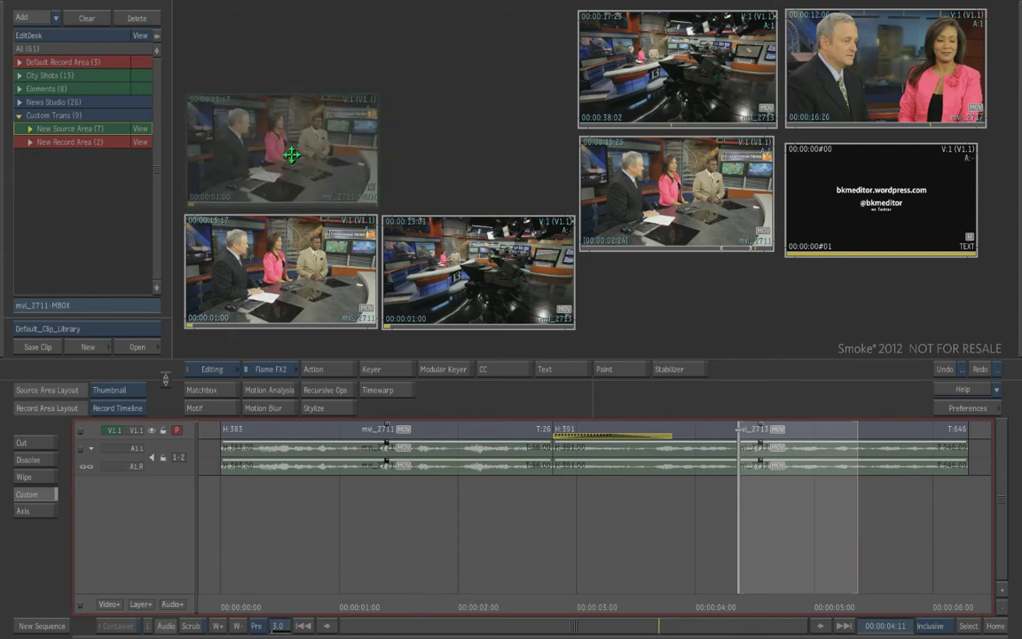
Apply the Flame FX Deform effect to the processed mvi_2711-MBOX clip.
click(271, 369)
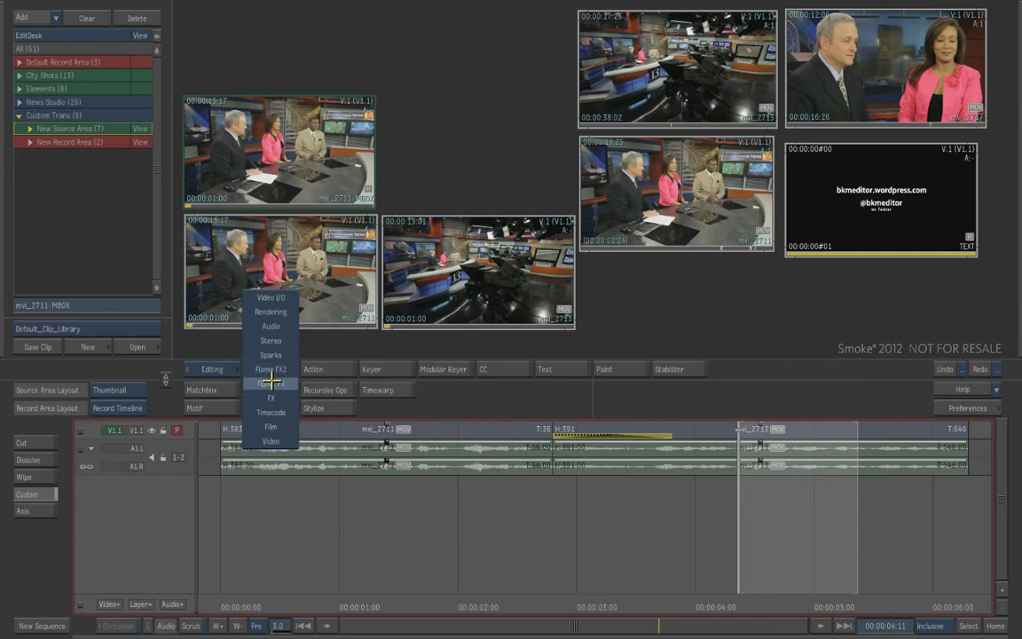
click(271, 383)
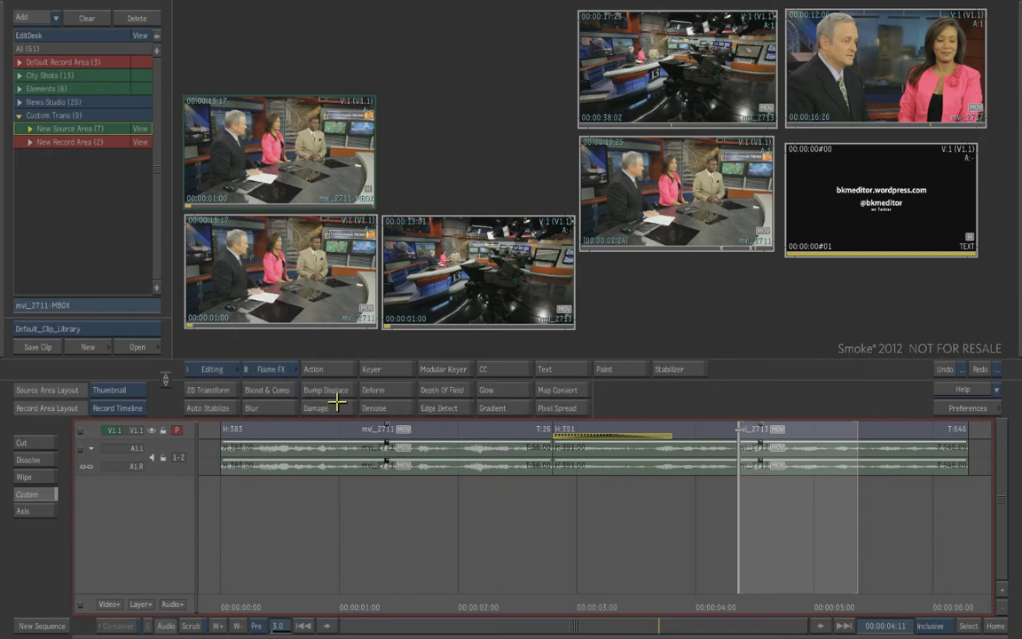
click(373, 391)
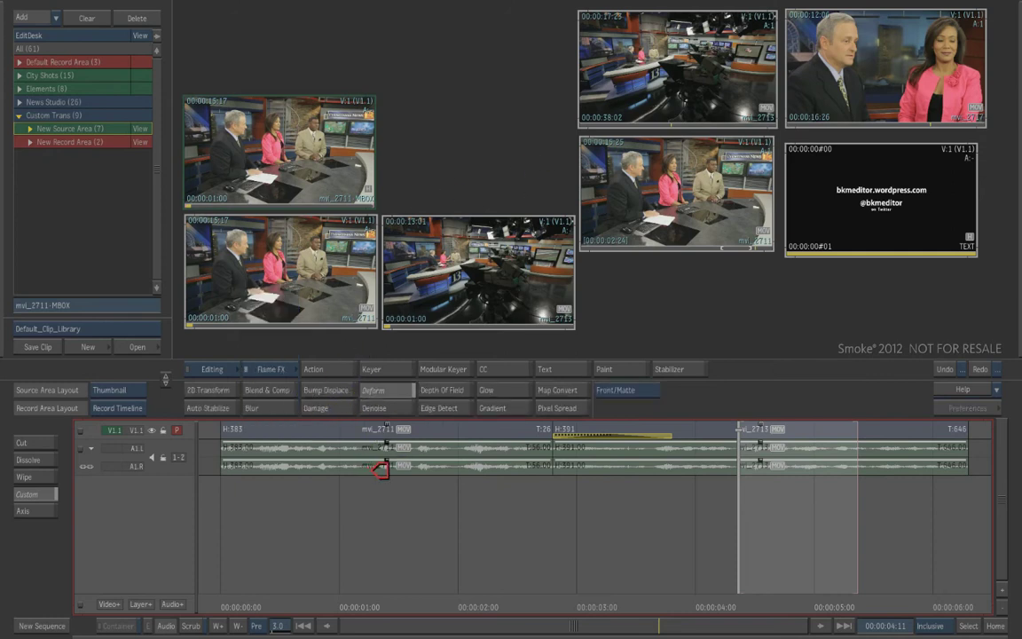
click(628, 387)
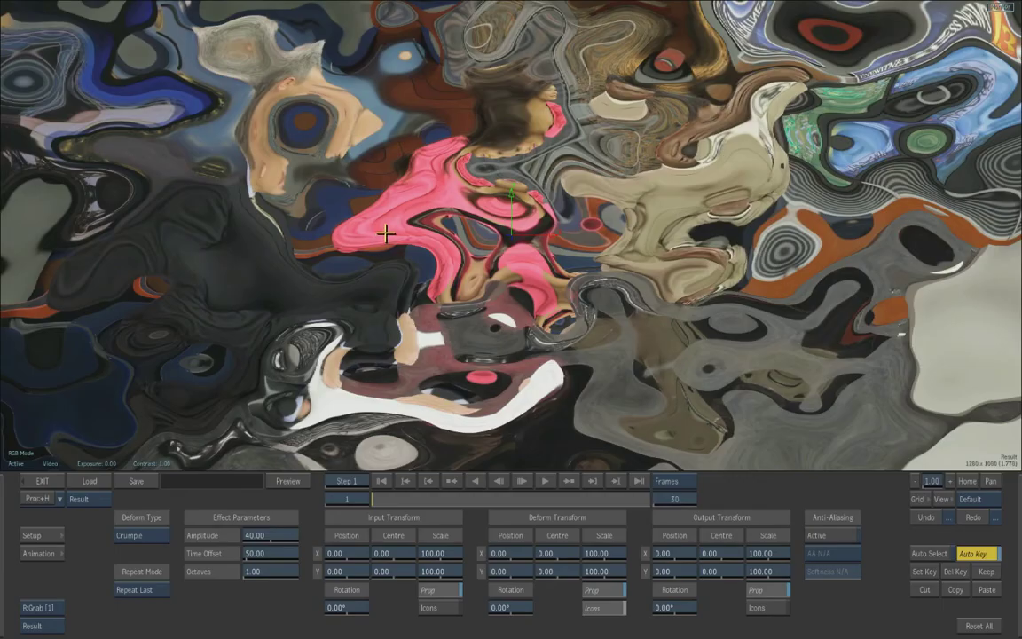
click(346, 211)
Preview the Twirl and Wave deform types and set the type back to Crumple.
click(160, 536)
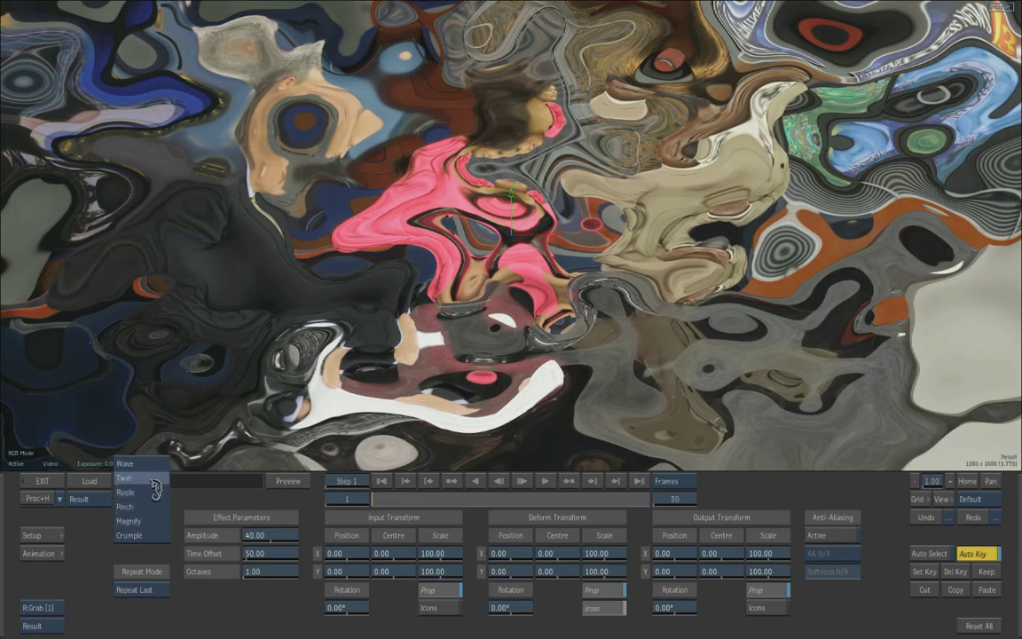
click(152, 479)
click(141, 535)
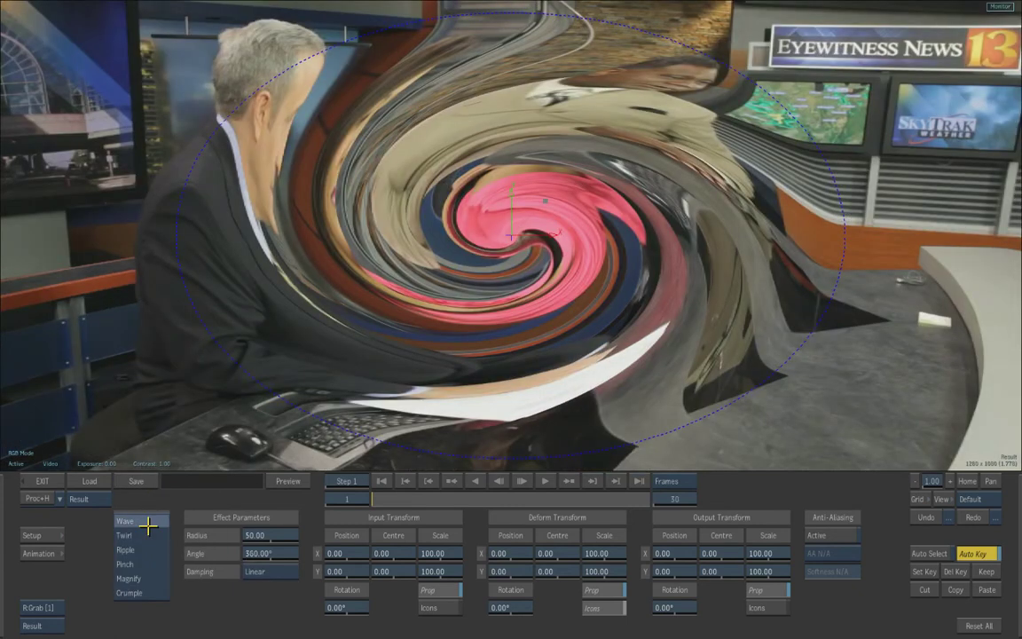
click(147, 524)
click(158, 539)
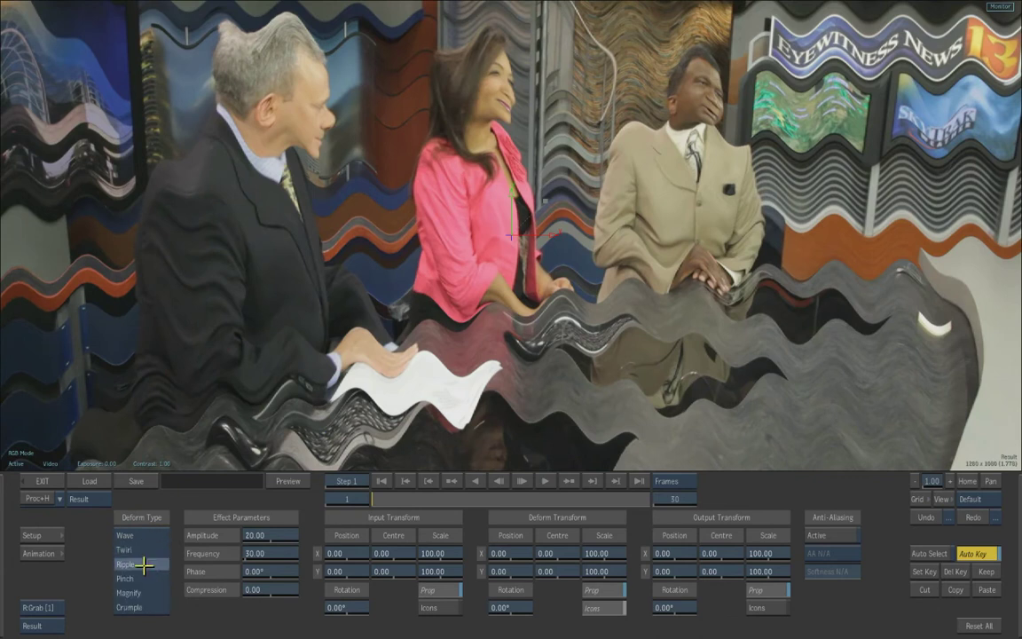
click(132, 607)
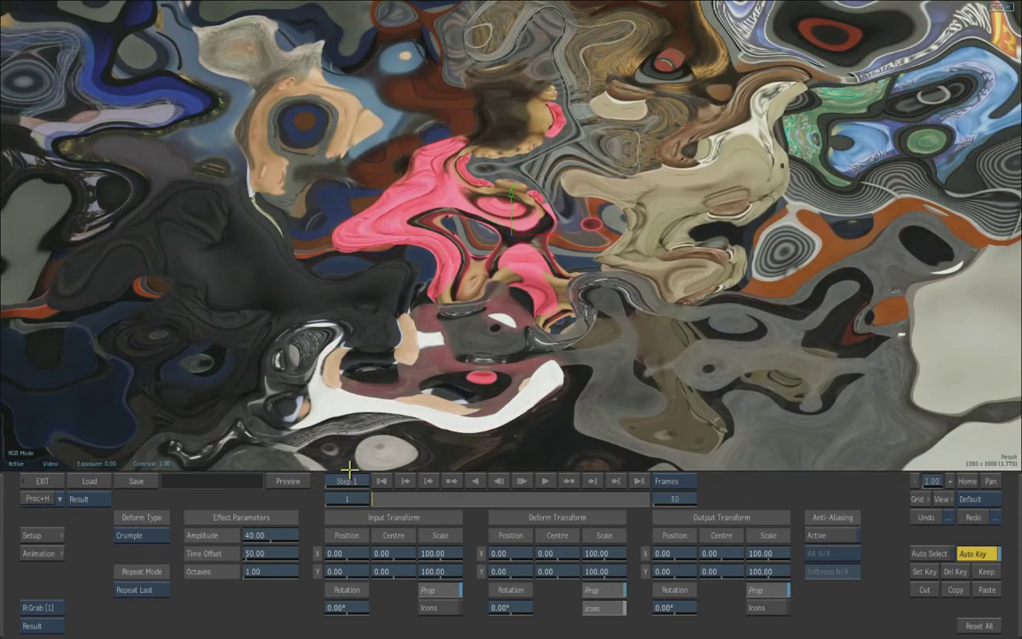
Keyframe the Crumple's Amplitude at 0.00 on frame 1, 38.44 in the middle of the clip and 0.00 on frame 30.
click(255, 539)
click(240, 521)
click(258, 434)
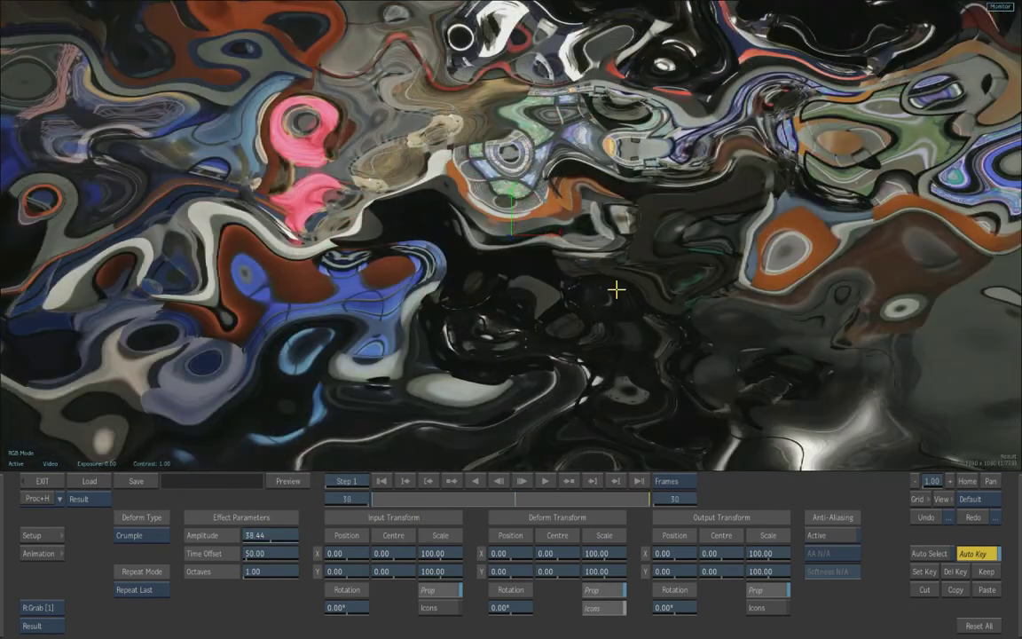
click(262, 535)
key(Return)
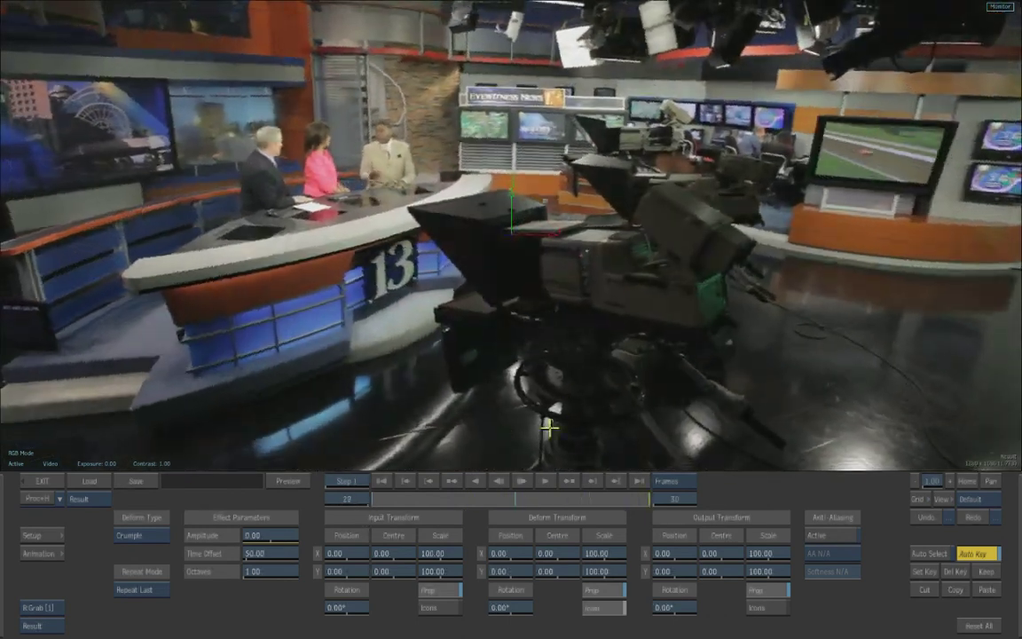
Adjust the Crumple's Time Offset, process the clip and place the result beside mvi_2711-MBOX on the desktop.
drag(263, 553, 271, 551)
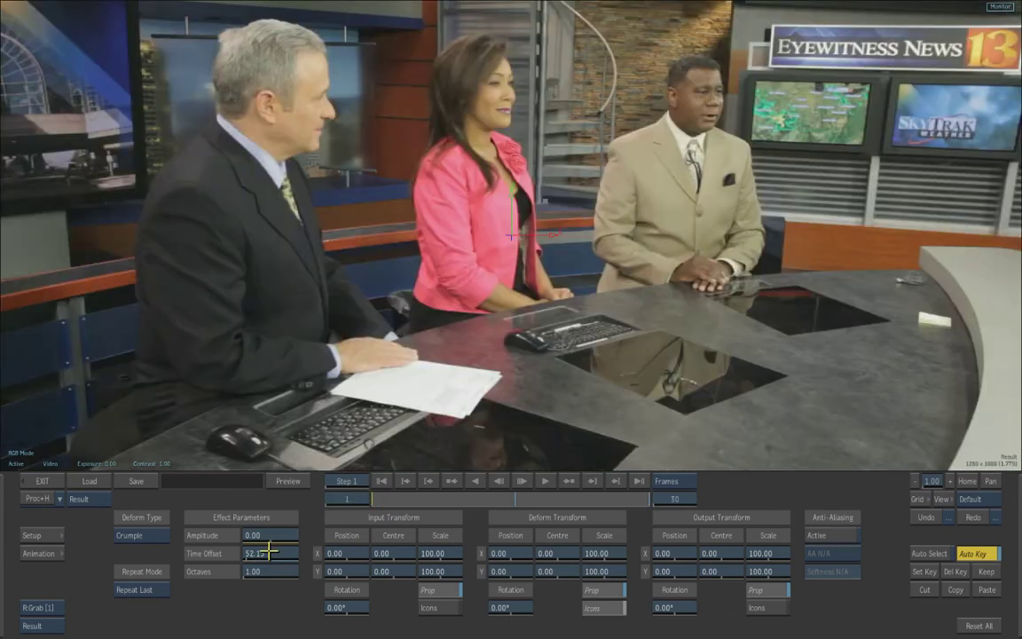
click(267, 551)
click(236, 536)
key(Return)
click(545, 482)
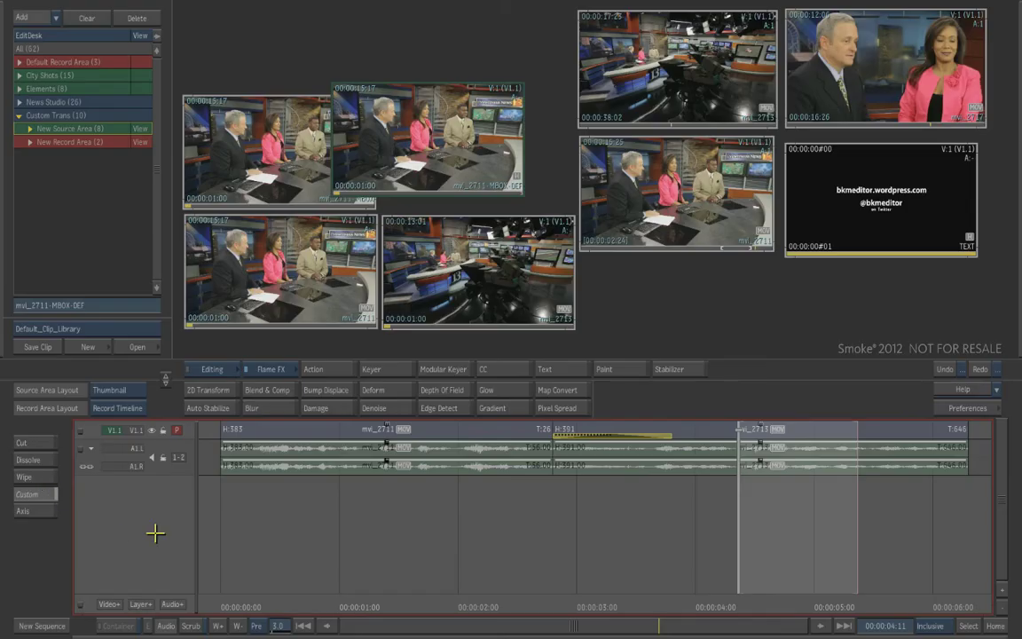
drag(471, 149, 517, 156)
Overwrite the transition area of MasterSequence from 00:00:02:24 with mvi_2711-MBOX-DEF and remove the leftover transition at the cut.
click(584, 599)
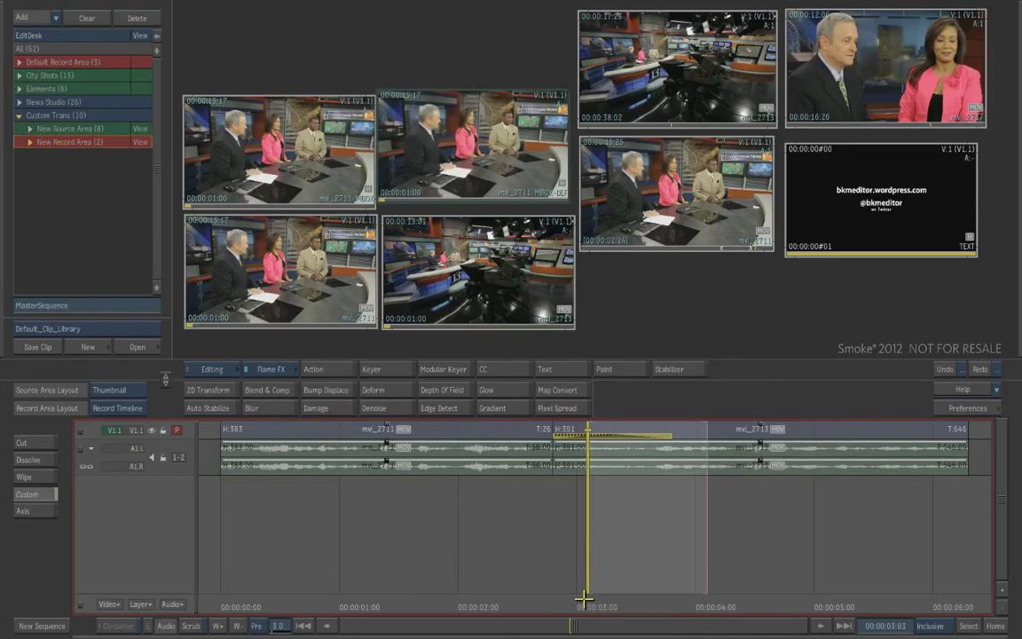
key(Up)
click(467, 172)
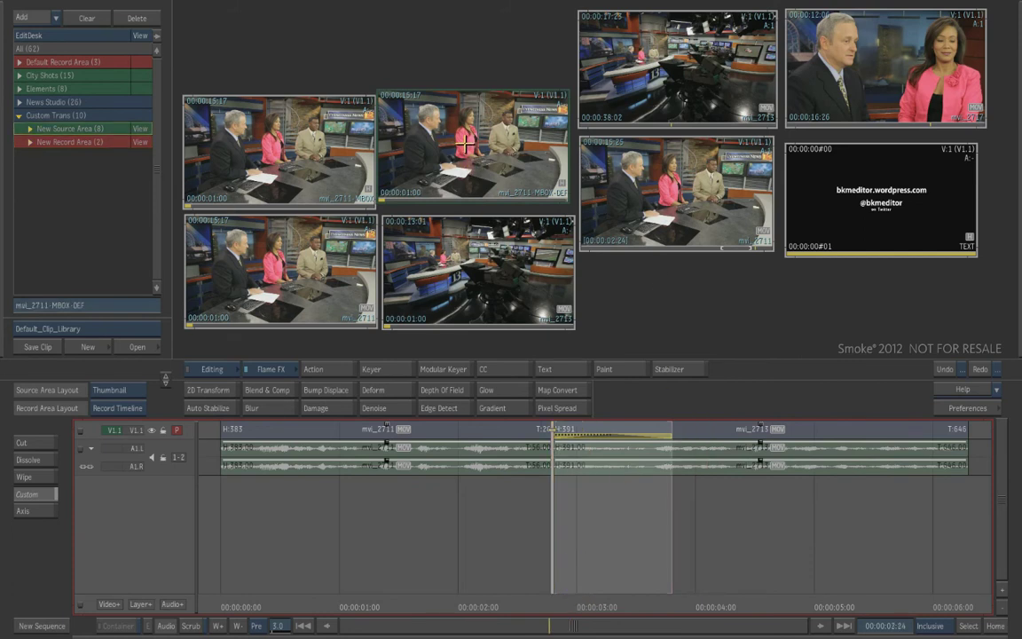
drag(465, 141, 619, 432)
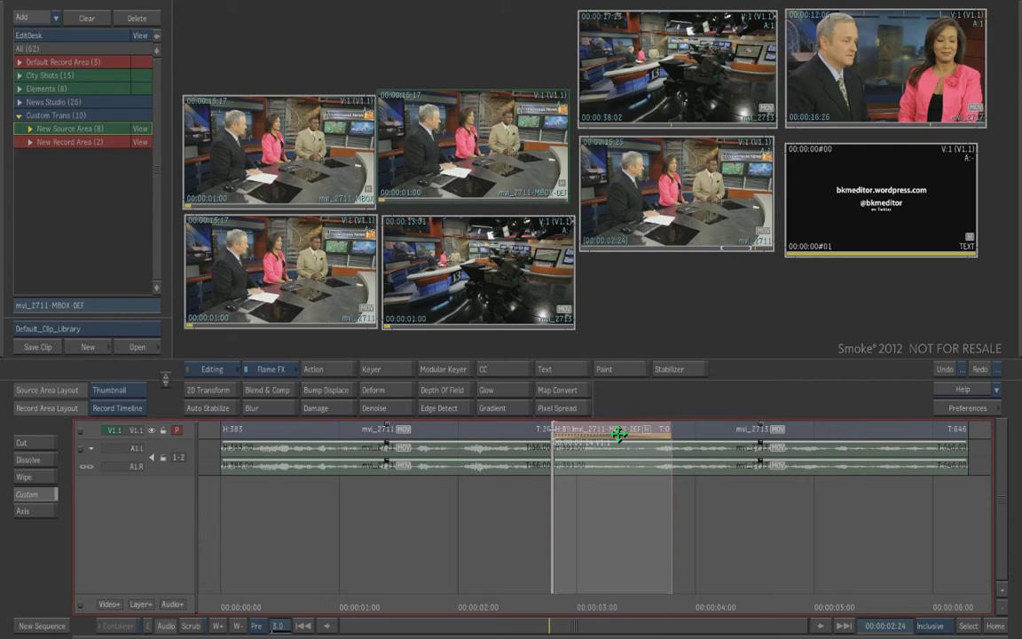
drag(619, 432, 620, 432)
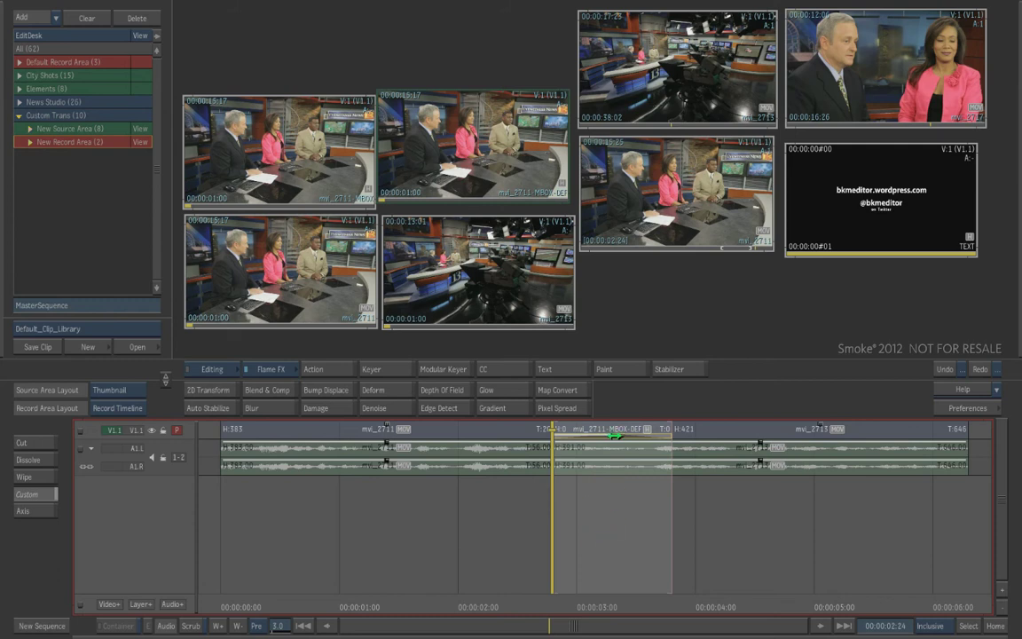
drag(615, 438, 634, 629)
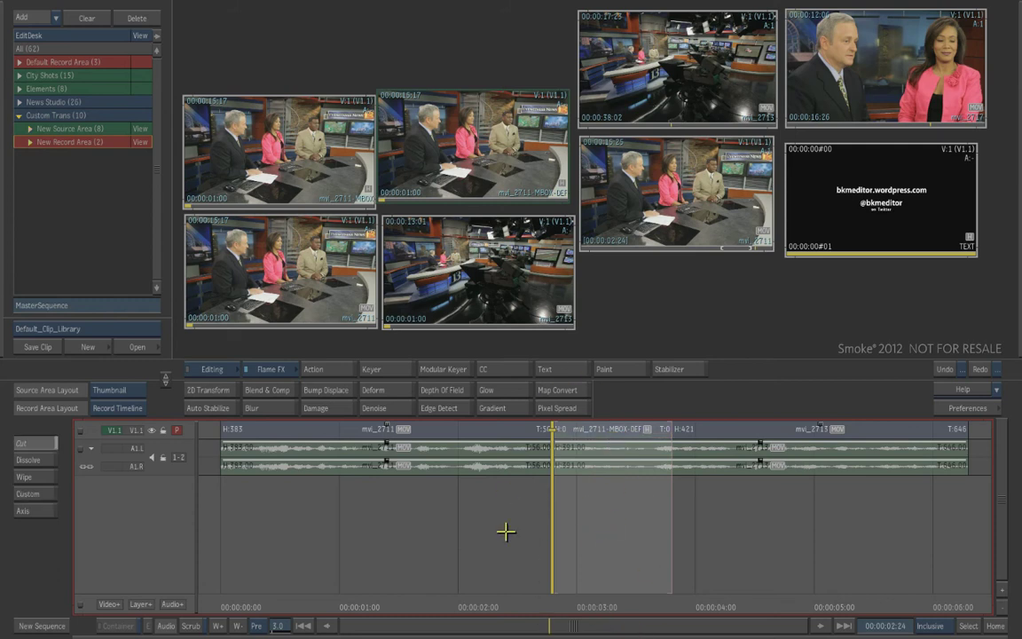
Play MasterSequence across the custom transition from 00:00:01:28 and scrub through the deformed clip from 00:00:03:05 to 00:00:02:27.
drag(527, 627, 554, 580)
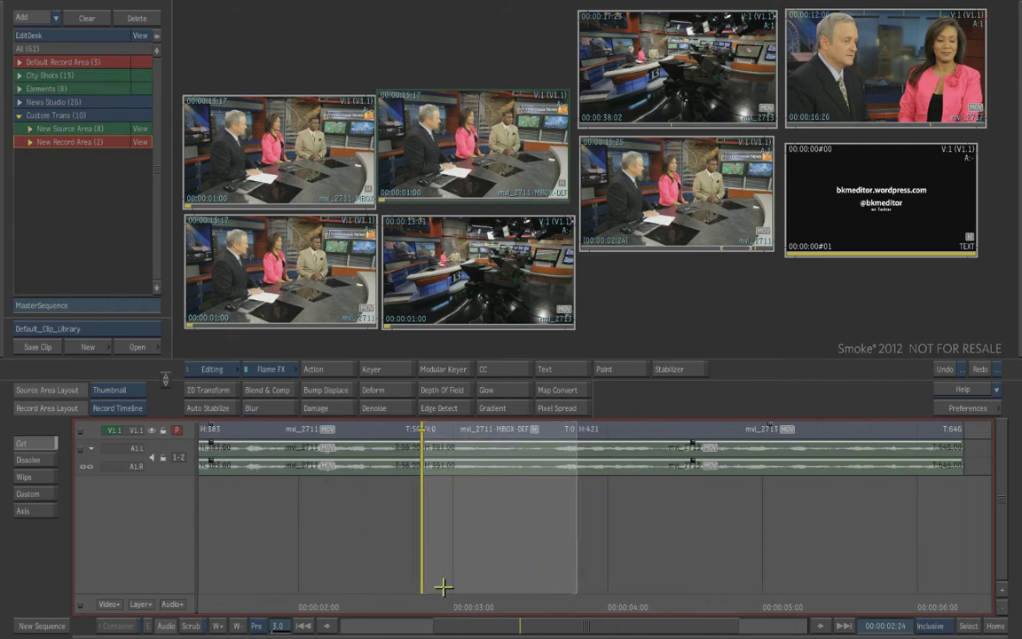
drag(422, 599, 359, 596)
drag(187, 445, 187, 465)
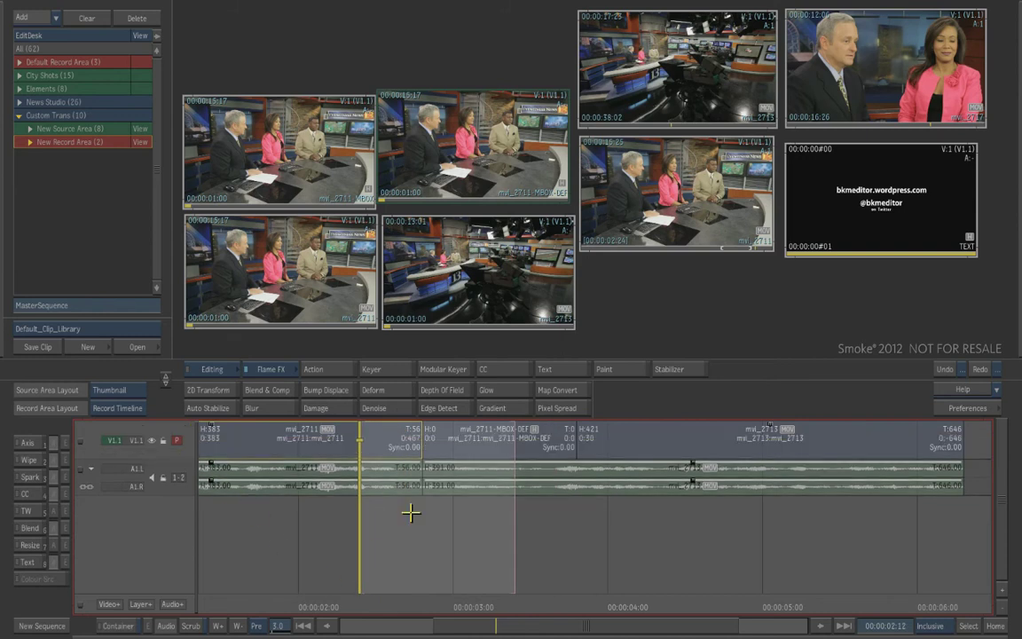
mouse_move(1020, 221)
drag(360, 595, 287, 590)
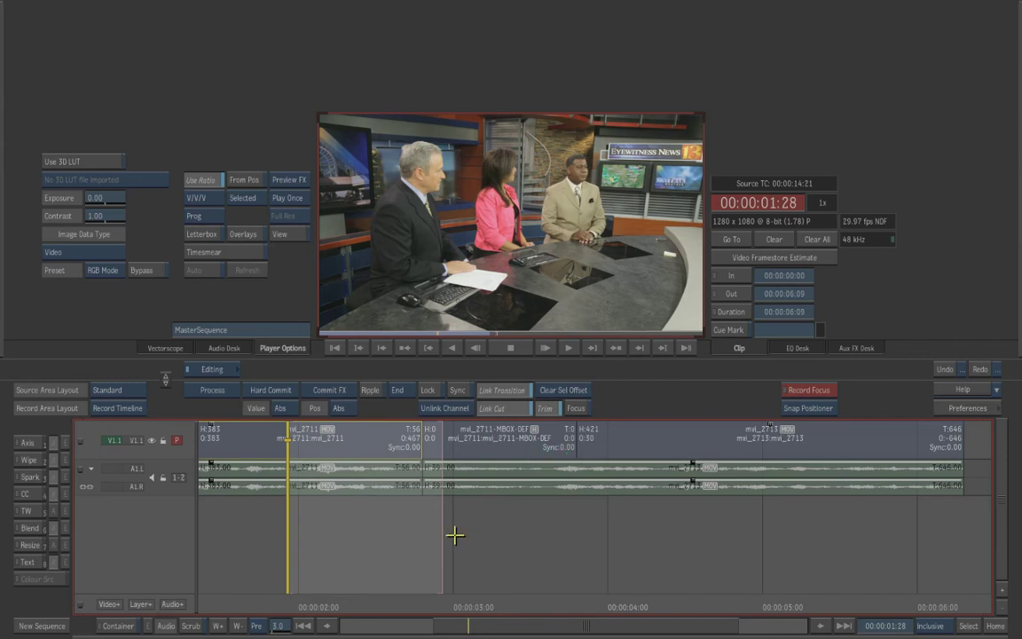
key(space)
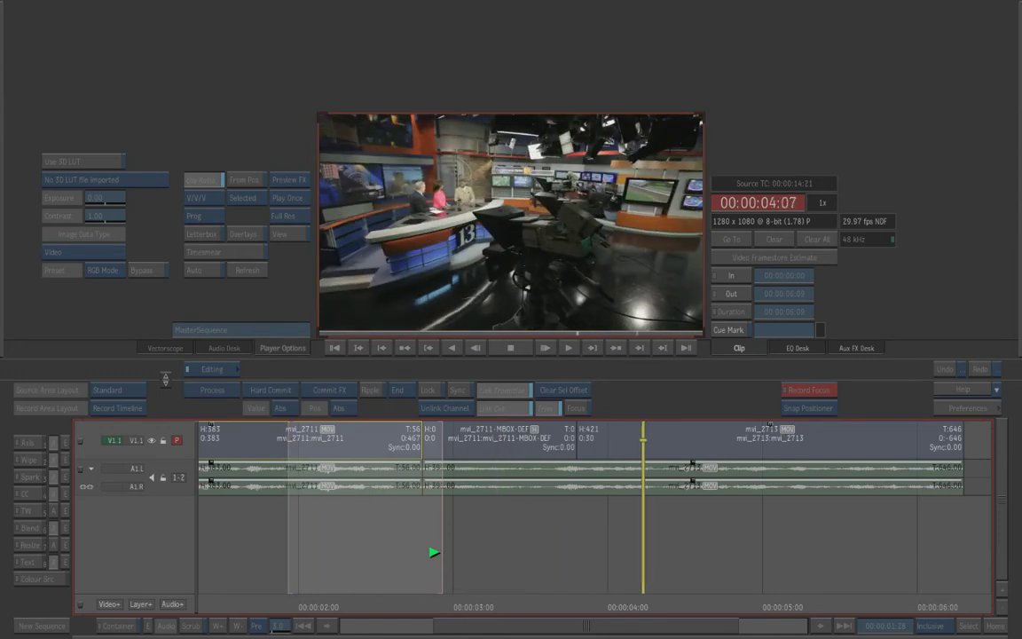
key(space)
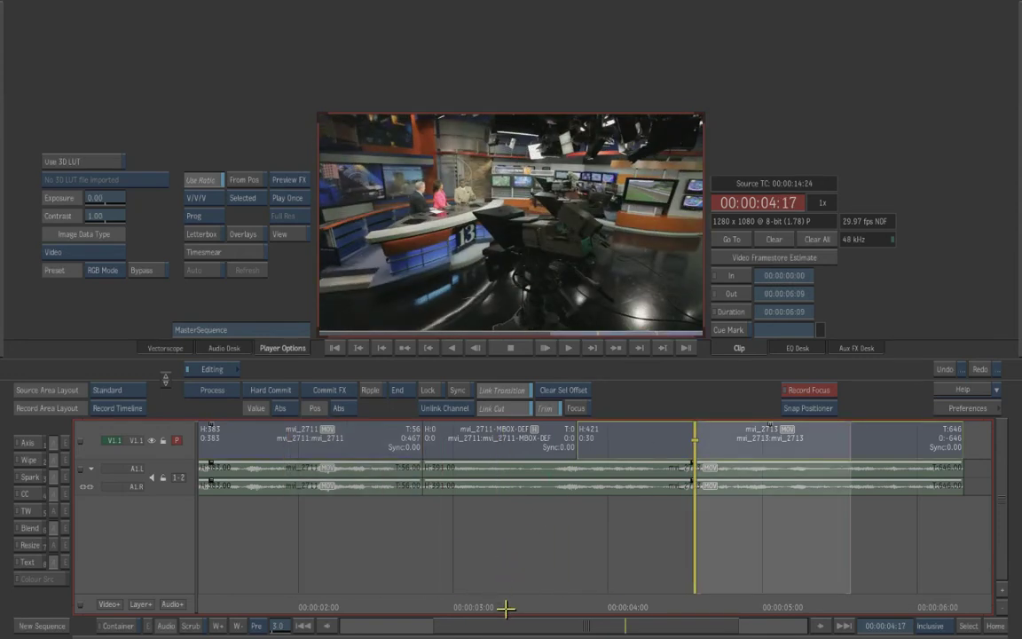
click(479, 603)
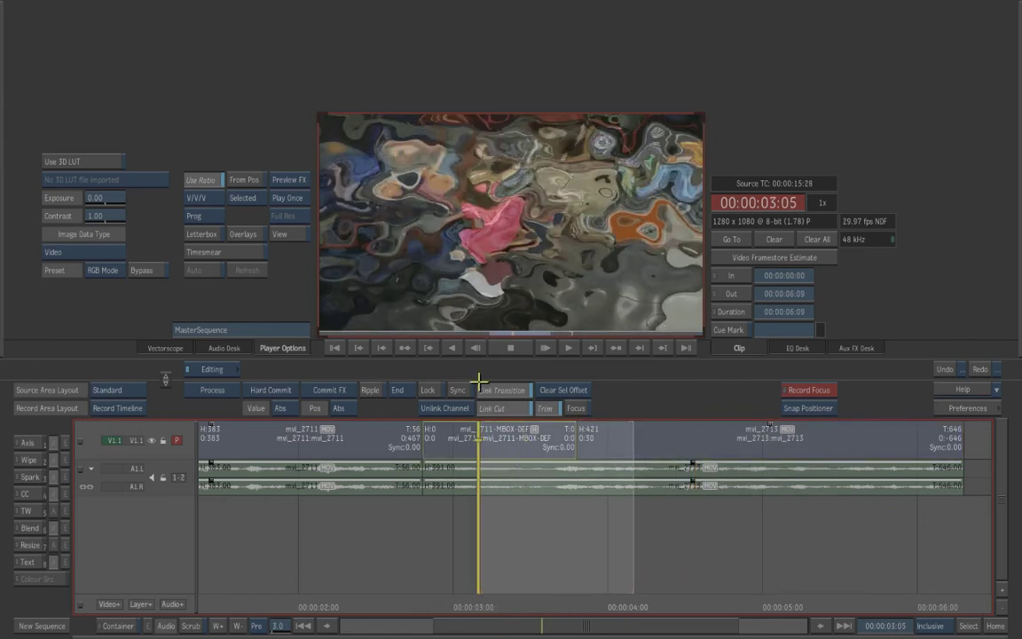
drag(473, 603, 435, 600)
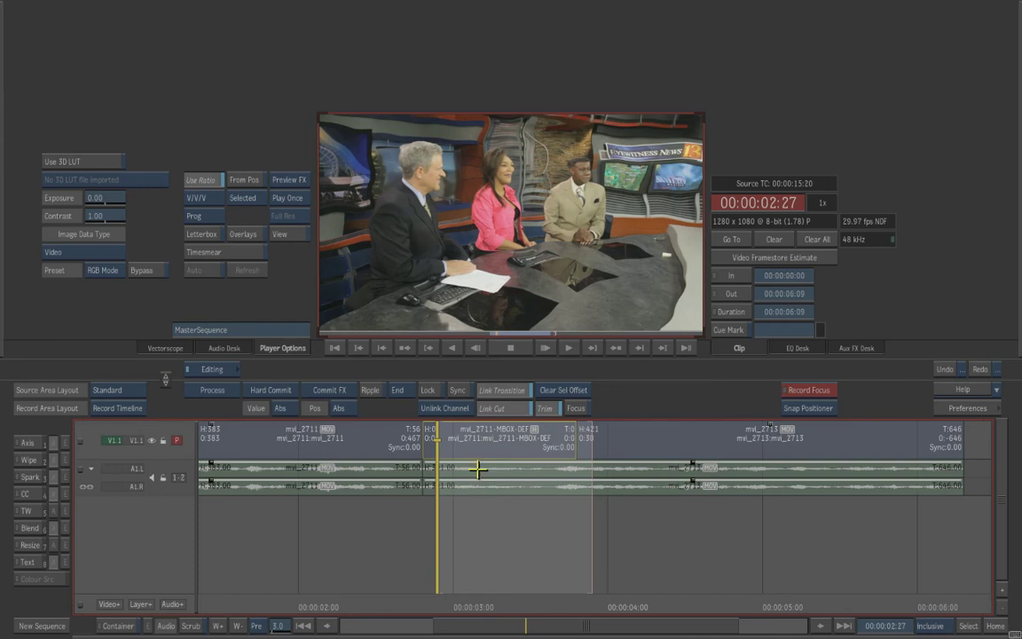
Examine the processing history of mvi_2711-MBOX-DEF in the schematic view and return to the timeline.
key(h)
drag(471, 619, 492, 520)
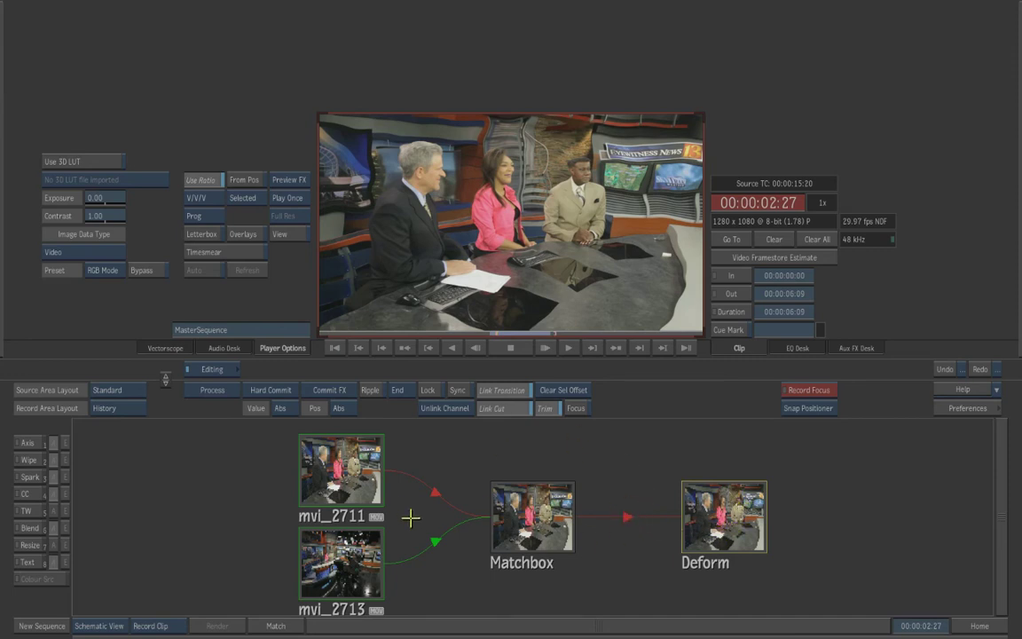
key(Escape)
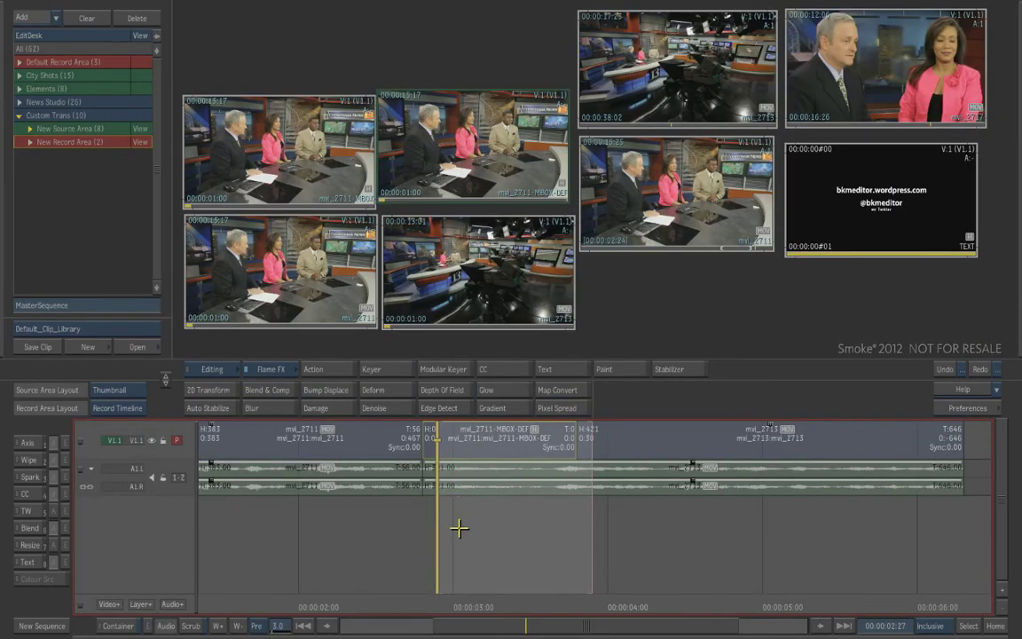
key(Escape)
Switch the record timeline to the POLICE sequence, scrub through it and park on the cut between POLICE and mvi_2717.
drag(830, 463, 324, 484)
click(436, 494)
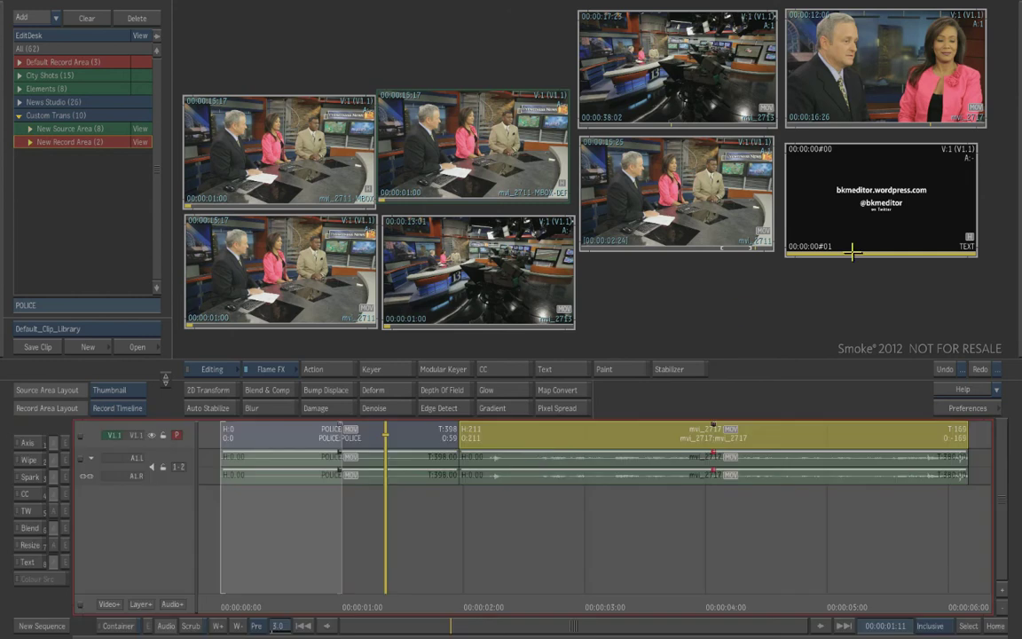
drag(383, 596, 608, 603)
drag(543, 598, 503, 593)
key(Up)
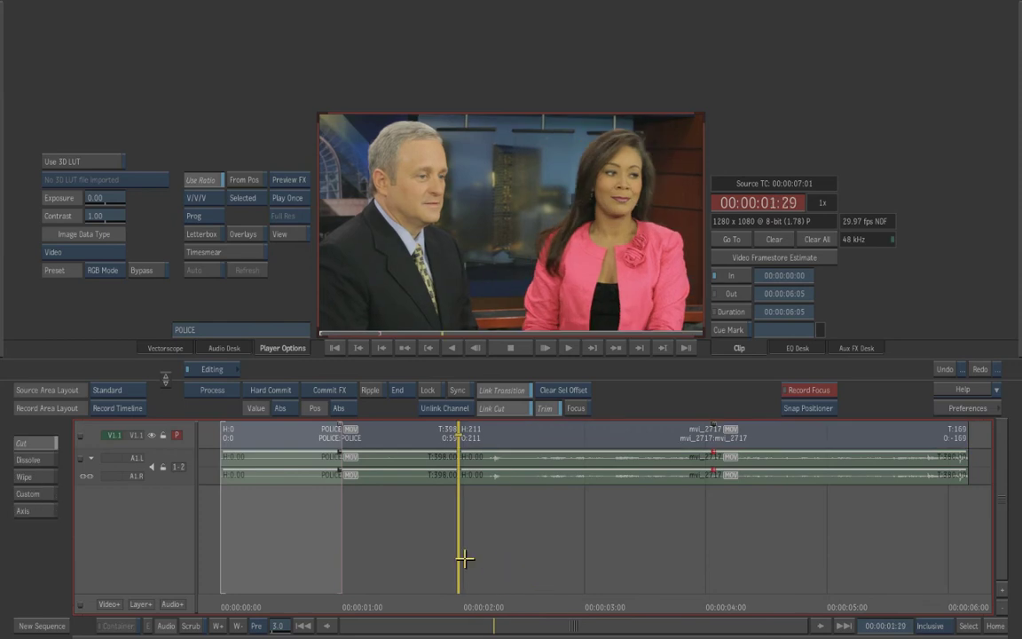
click(803, 163)
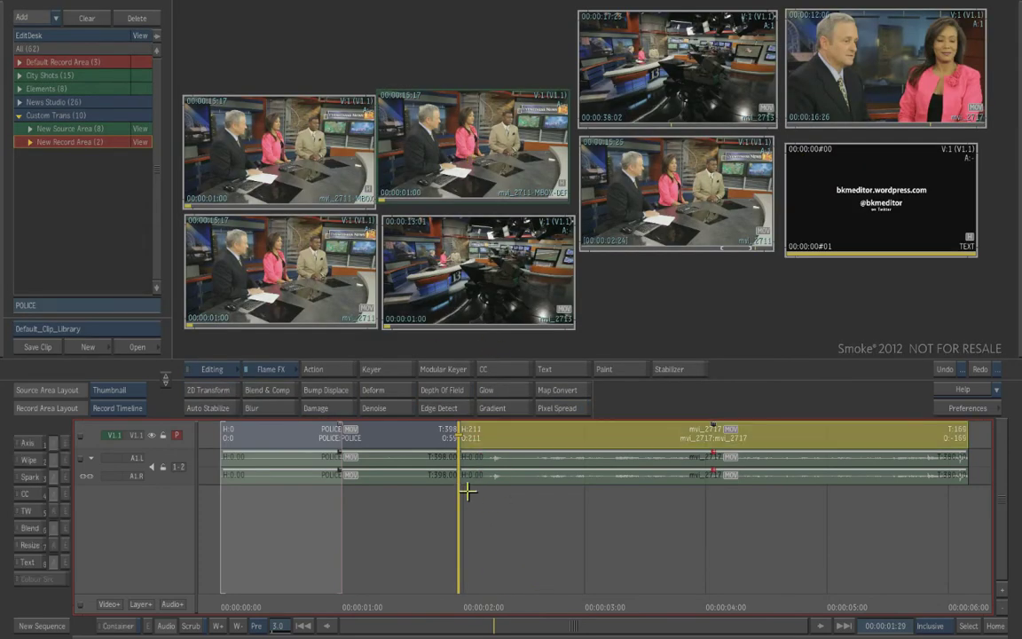
click(493, 605)
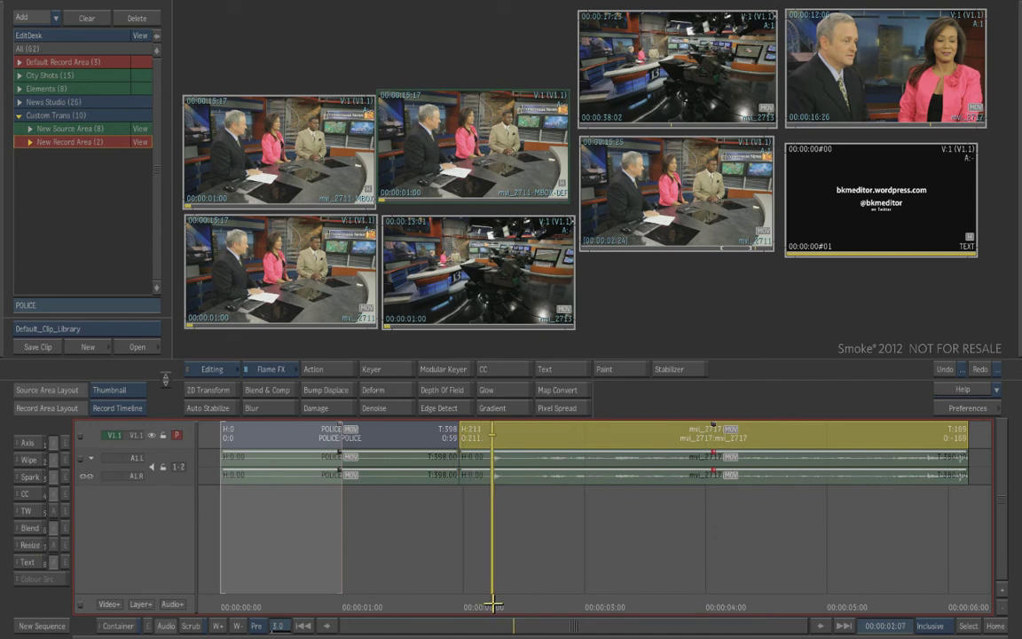
click(524, 571)
key(Up)
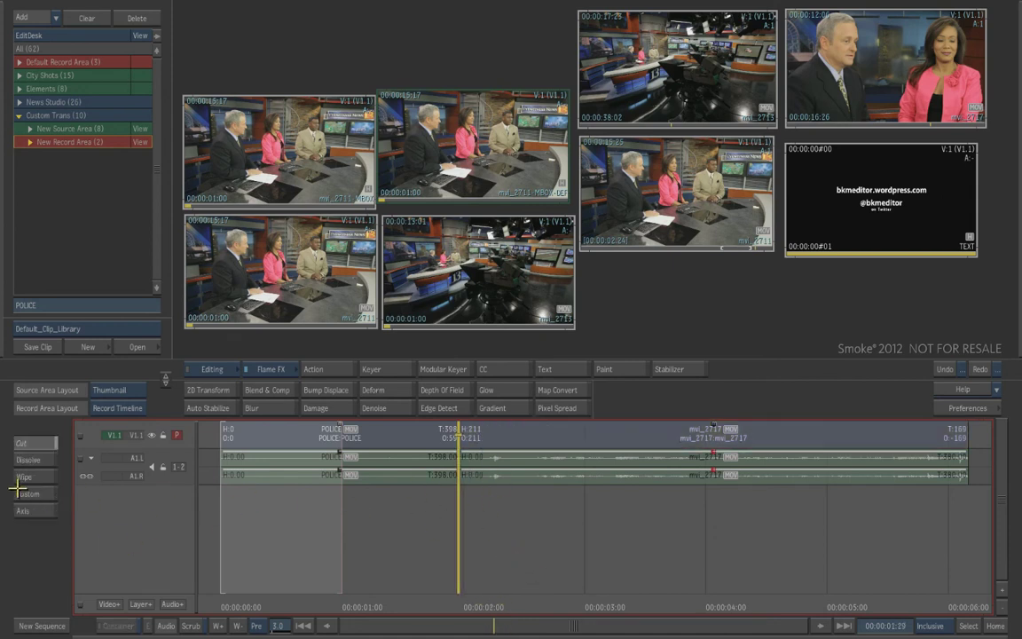
Add a Custom transition at the cut between POLICE and mvi_2717 and set its duration to 00:00:01:00.
click(19, 490)
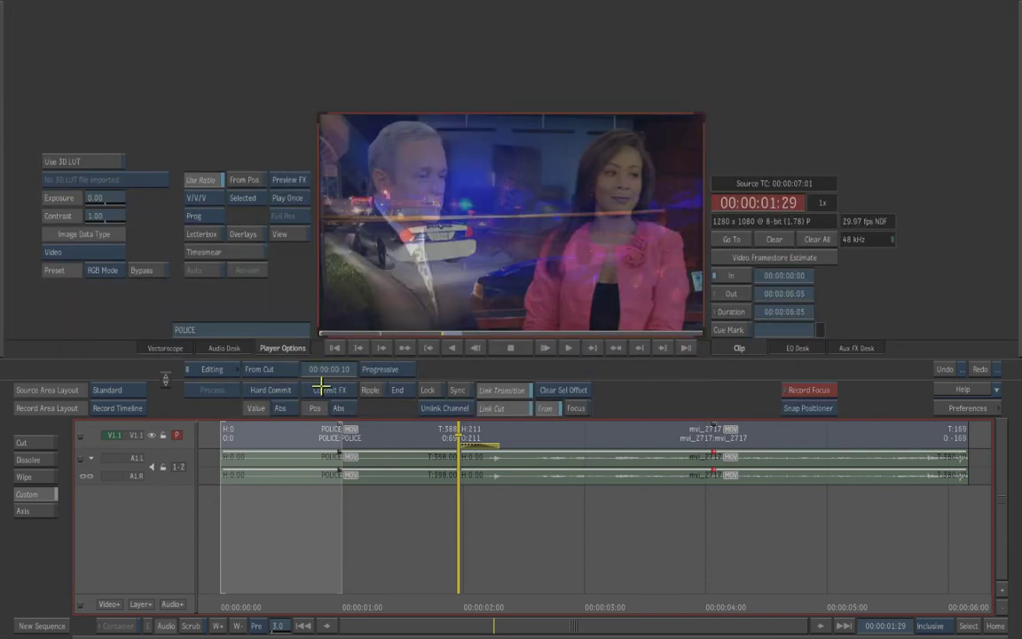
click(326, 374)
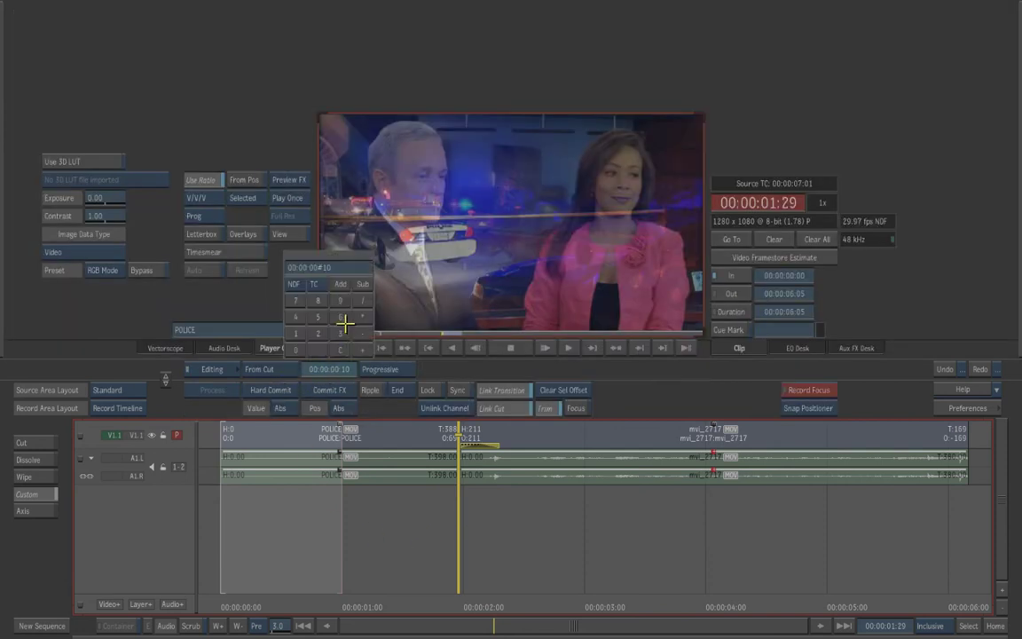
click(343, 321)
click(301, 346)
click(337, 351)
click(340, 334)
click(297, 349)
click(316, 269)
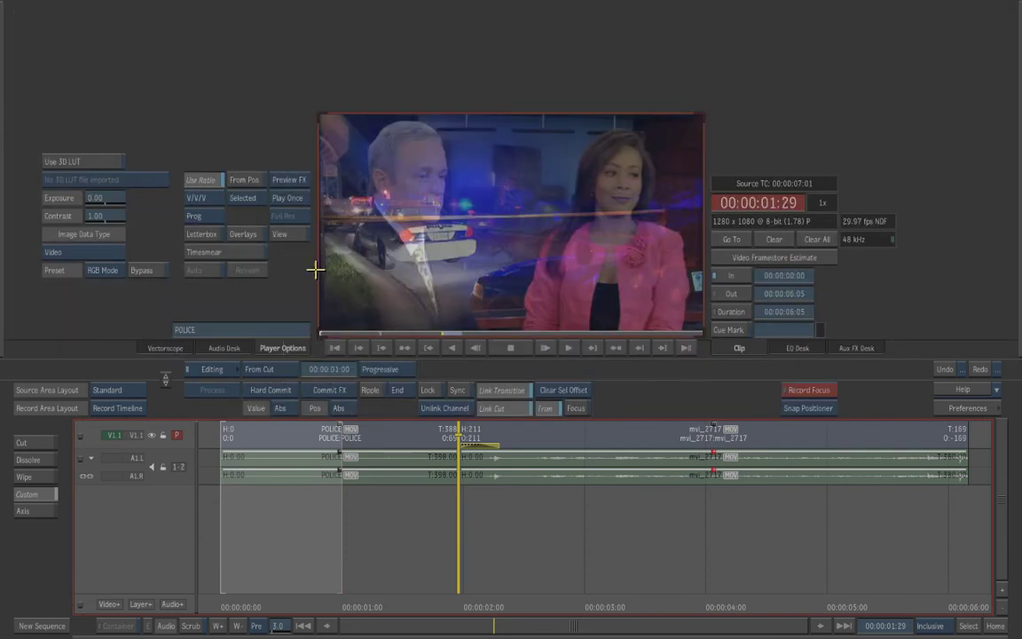
mouse_move(1017, 180)
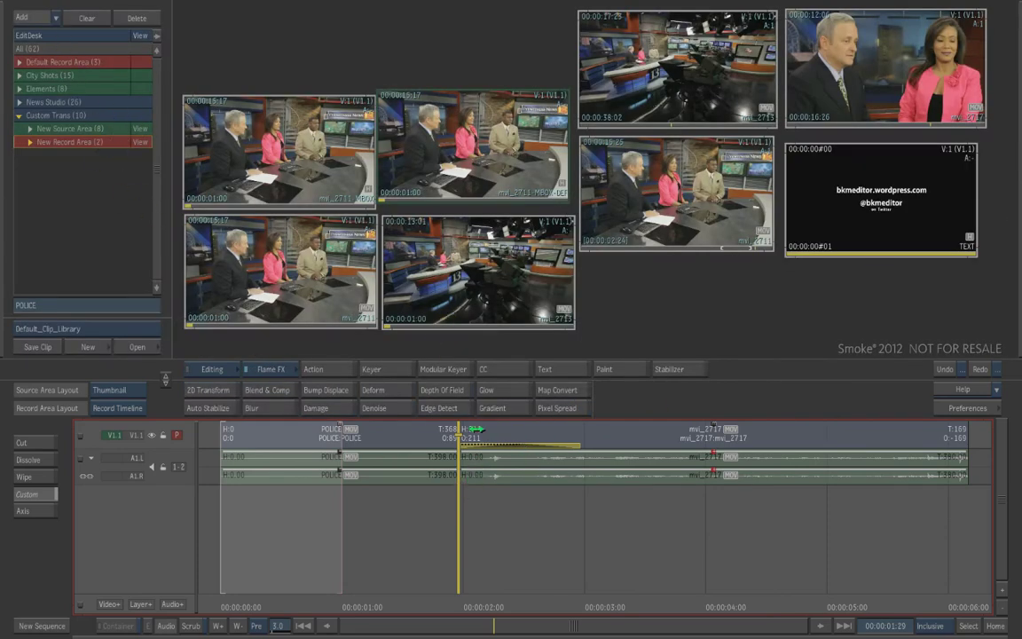
Match out the POLICE and mvi_2717 source clips of the custom transition and place them side by side on the desktop.
key(m)
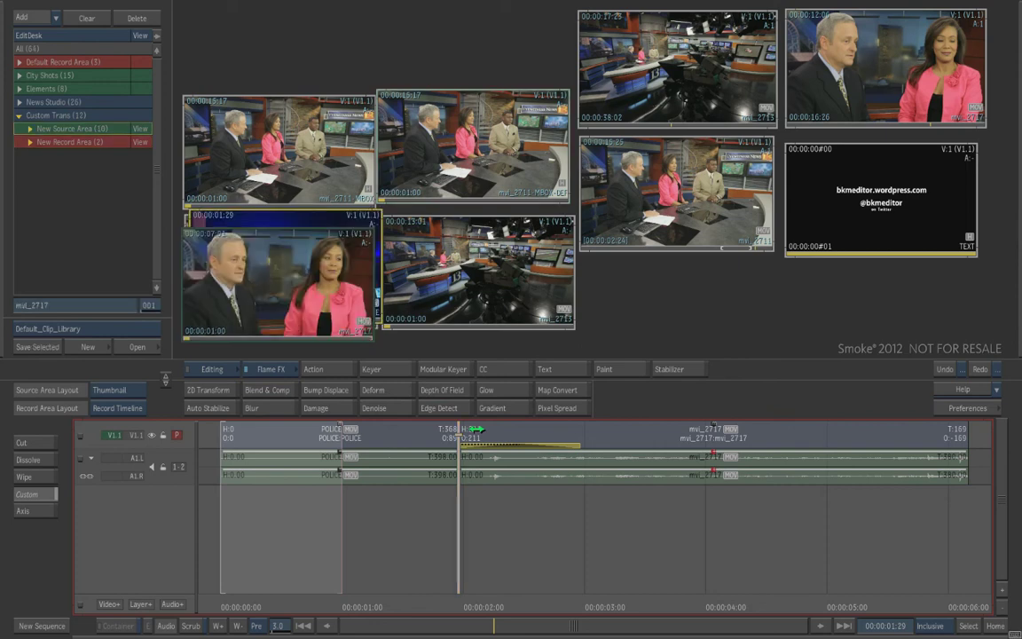
drag(254, 250, 832, 297)
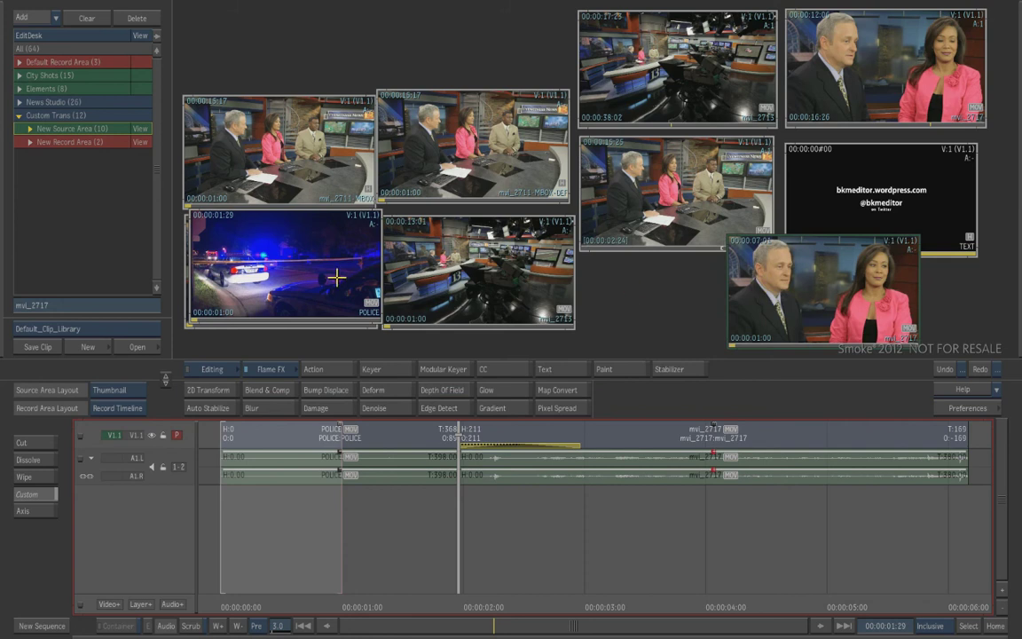
drag(329, 269, 696, 284)
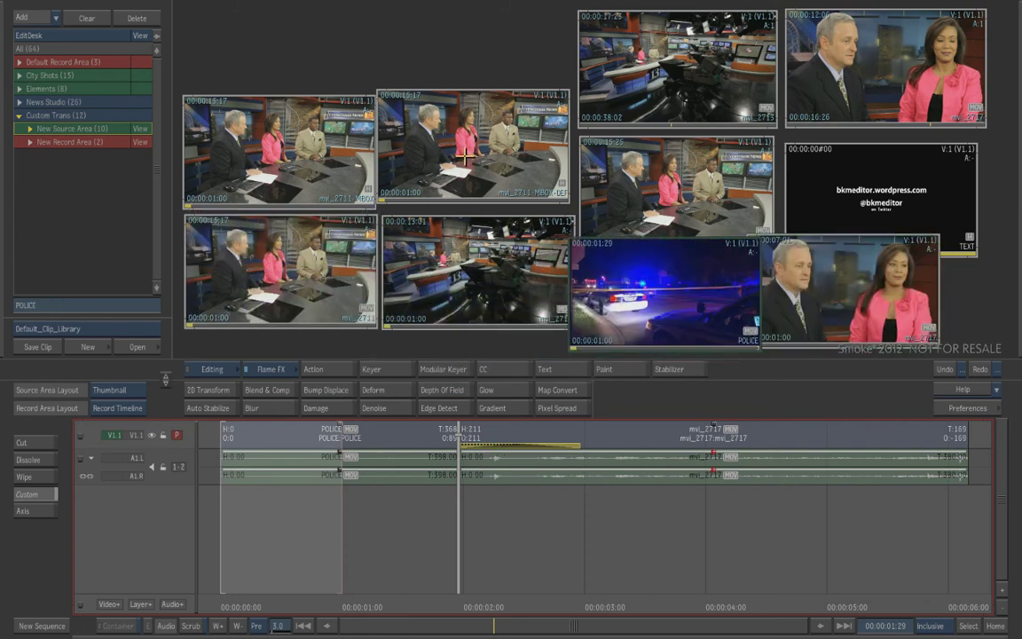
Add a video layer to the POLICE sequence and place a copy of mvi_2711-MBOX-DEF on it directly above the custom transition.
mouse_move(521, 124)
mouse_down()
mouse_move(522, 141)
mouse_move(516, 122)
mouse_up()
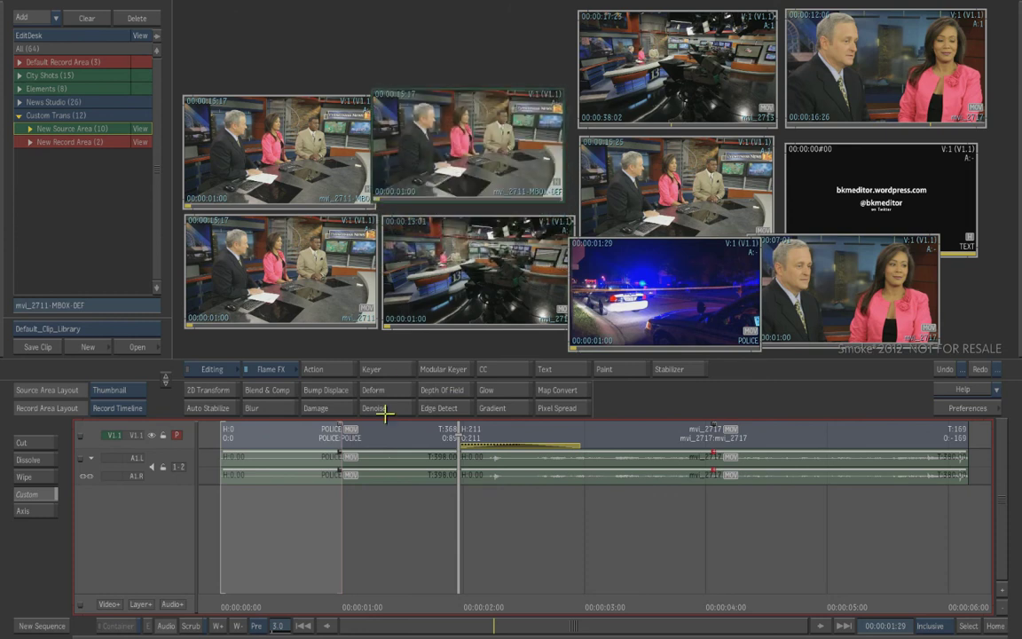
click(142, 604)
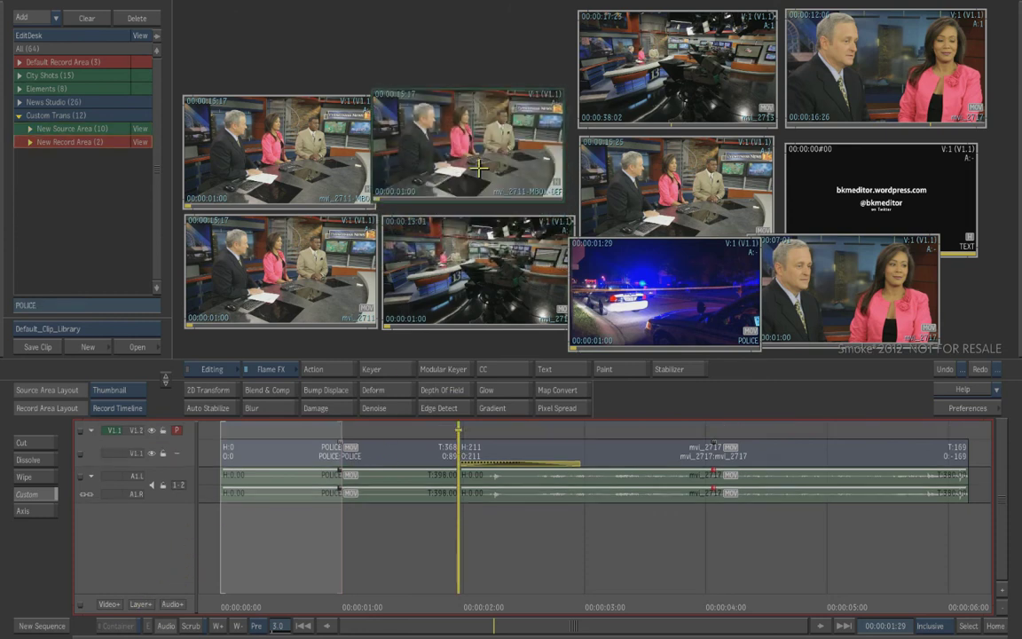
drag(430, 152, 519, 432)
drag(476, 602, 487, 598)
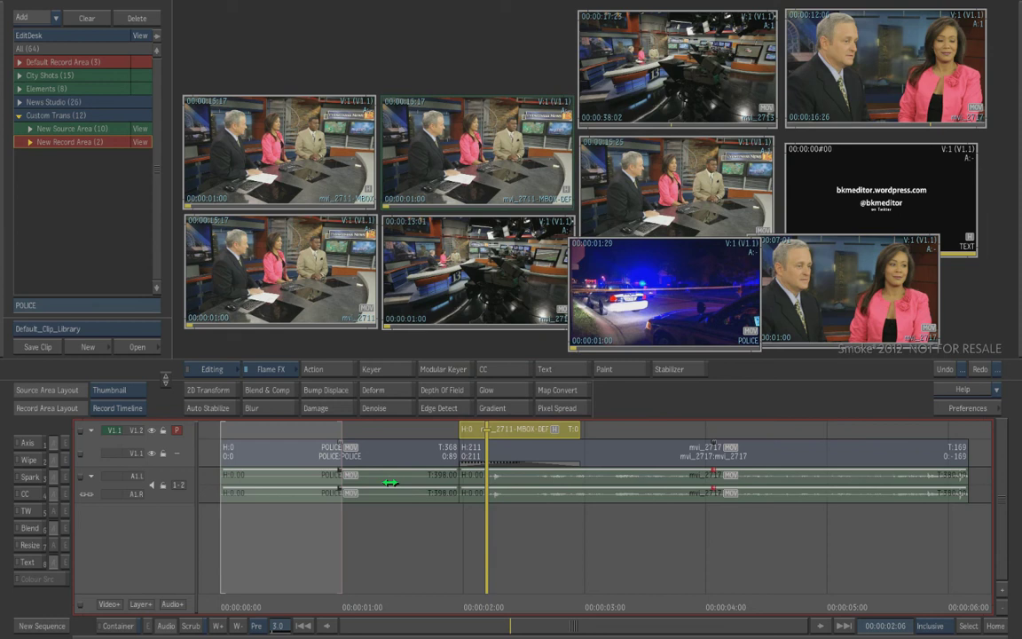
Open the processing history of the layered mvi_2711-MBOX-DEF clip and replace its mvi_2711 source with the matched POLICE clip.
key(h)
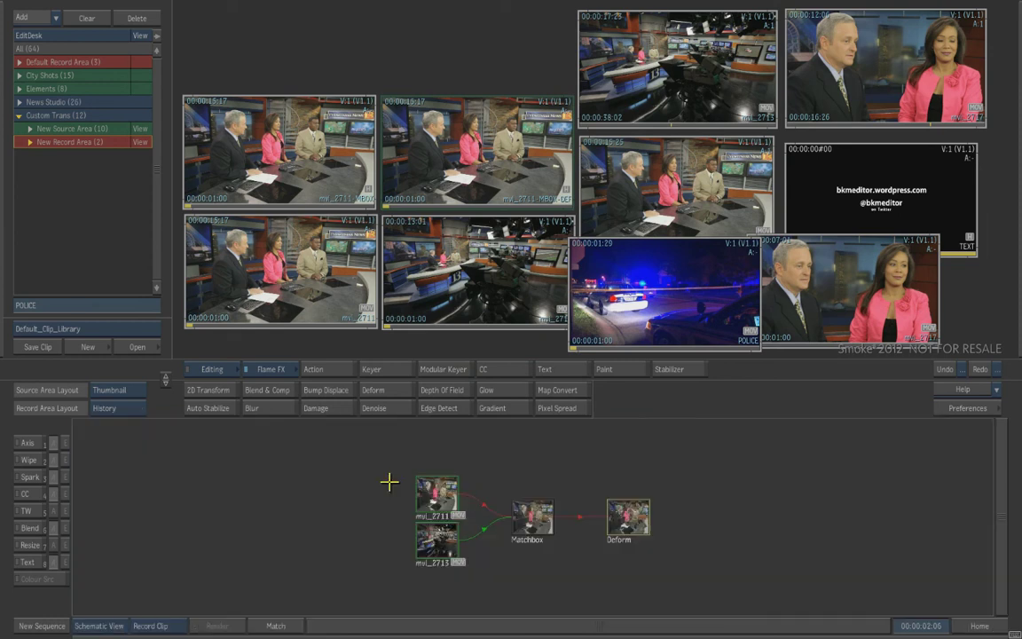
key(ctrl+Up)
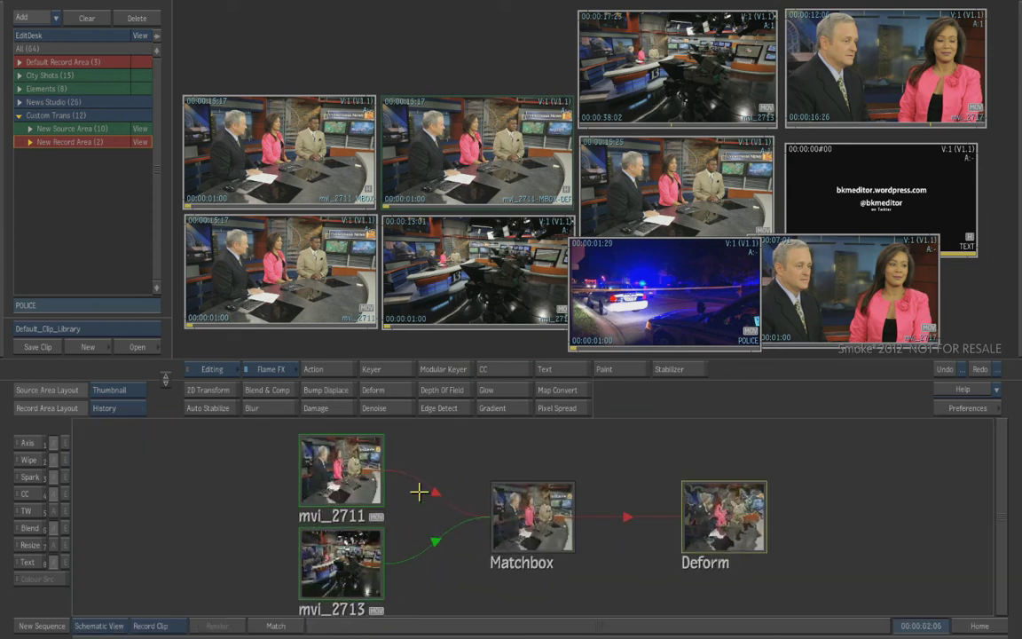
click(335, 472)
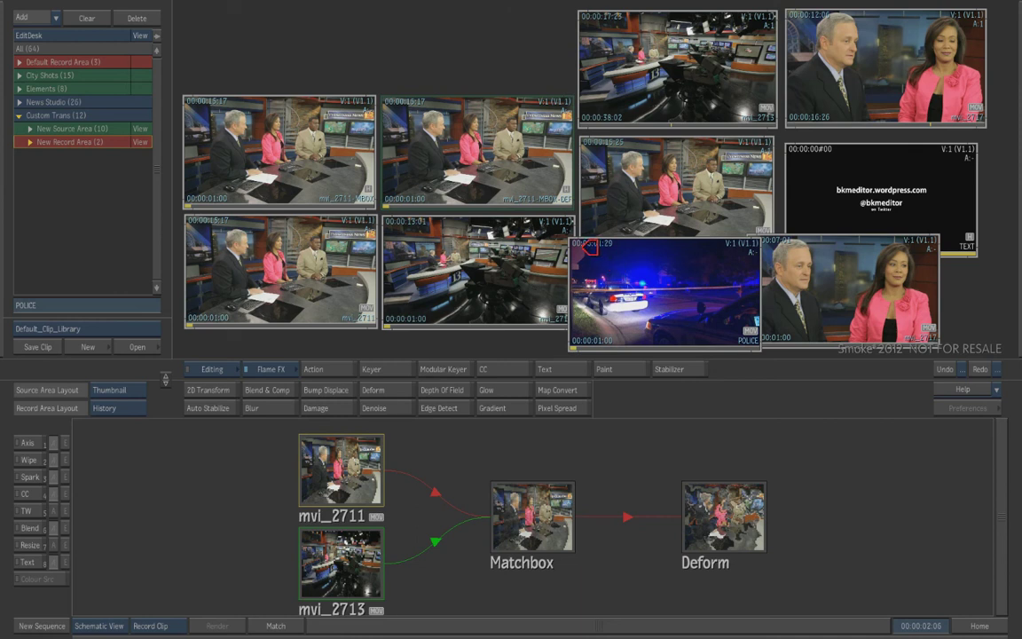
click(588, 248)
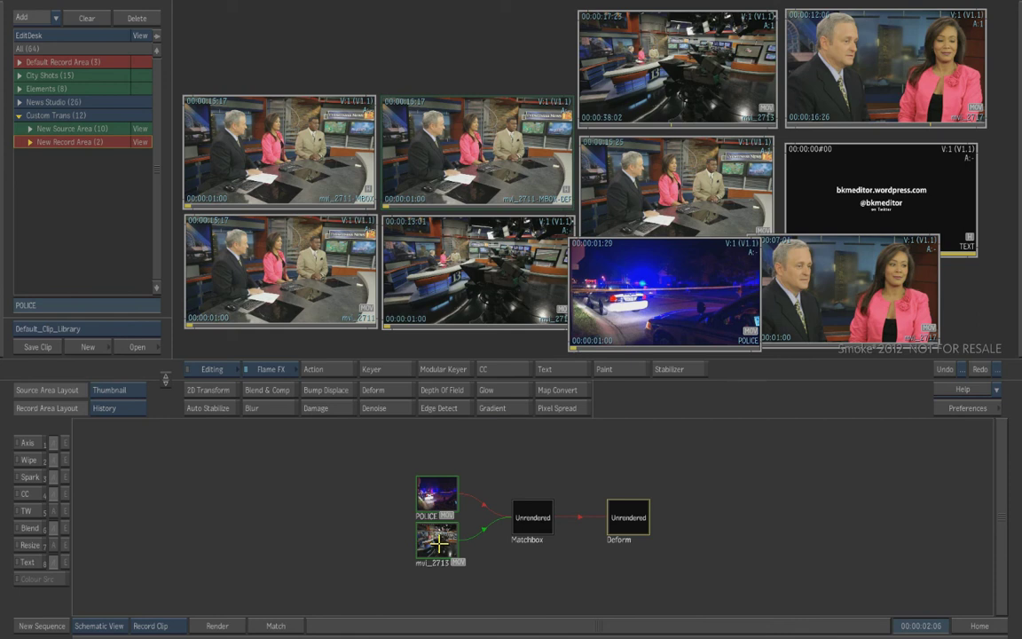
Replace the mvi_2713 source in the clip history with the matched mvi_2717 clip.
click(437, 546)
double_click(441, 541)
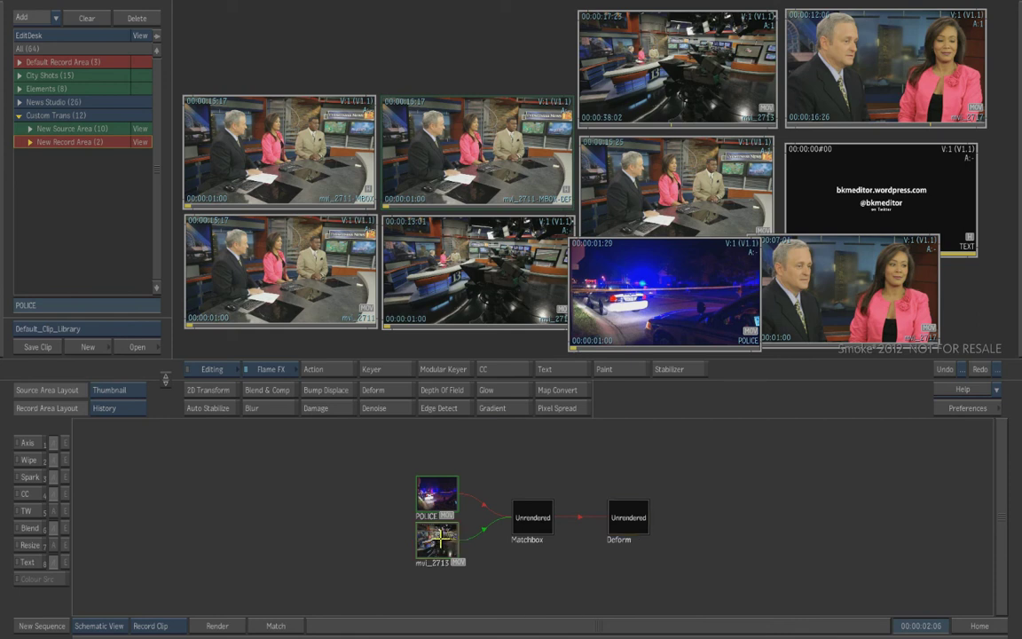
click(788, 247)
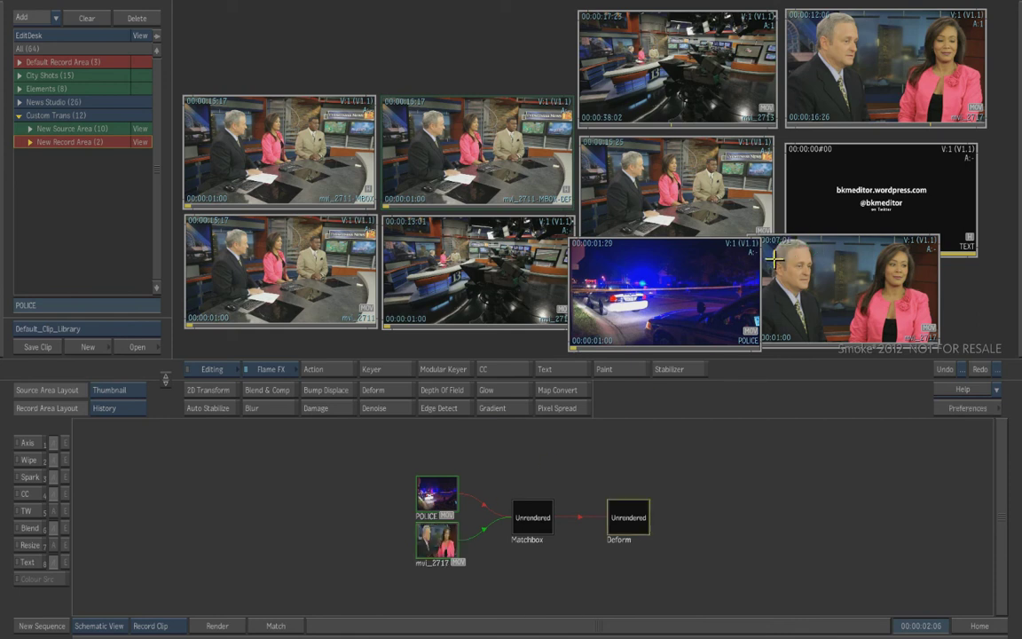
key(ctrl+Up)
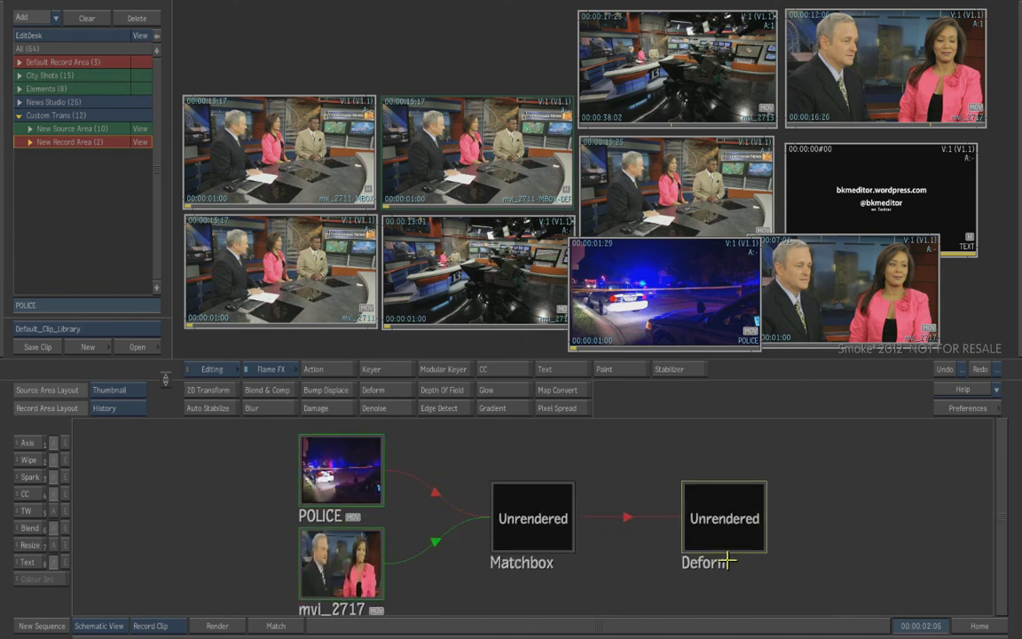
Render the Matchbox and Deform nodes and check the result in the timeline player at 00:00:02:10.
click(214, 625)
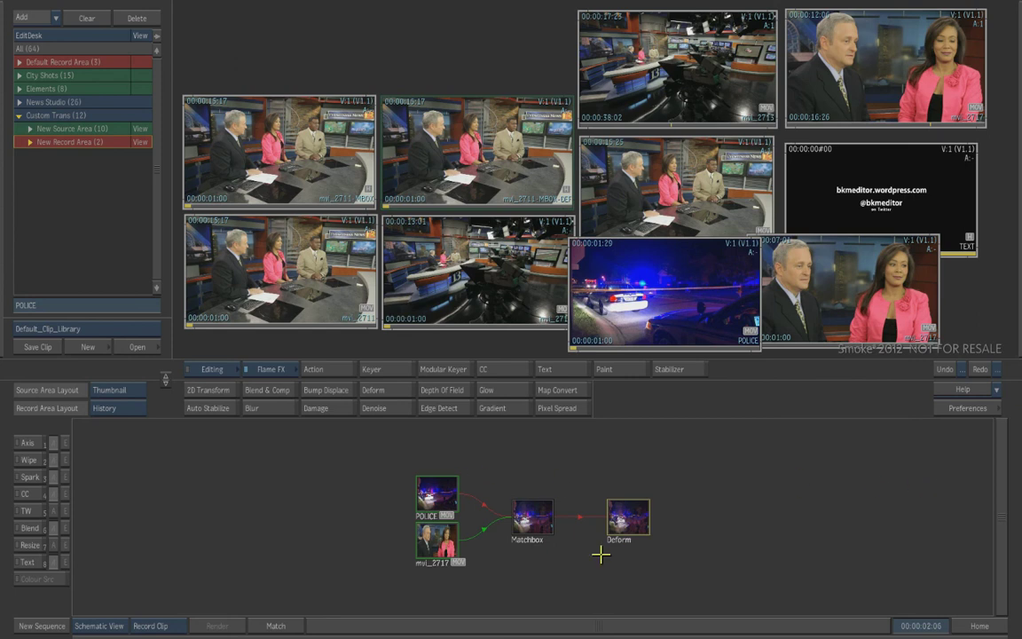
key(Escape)
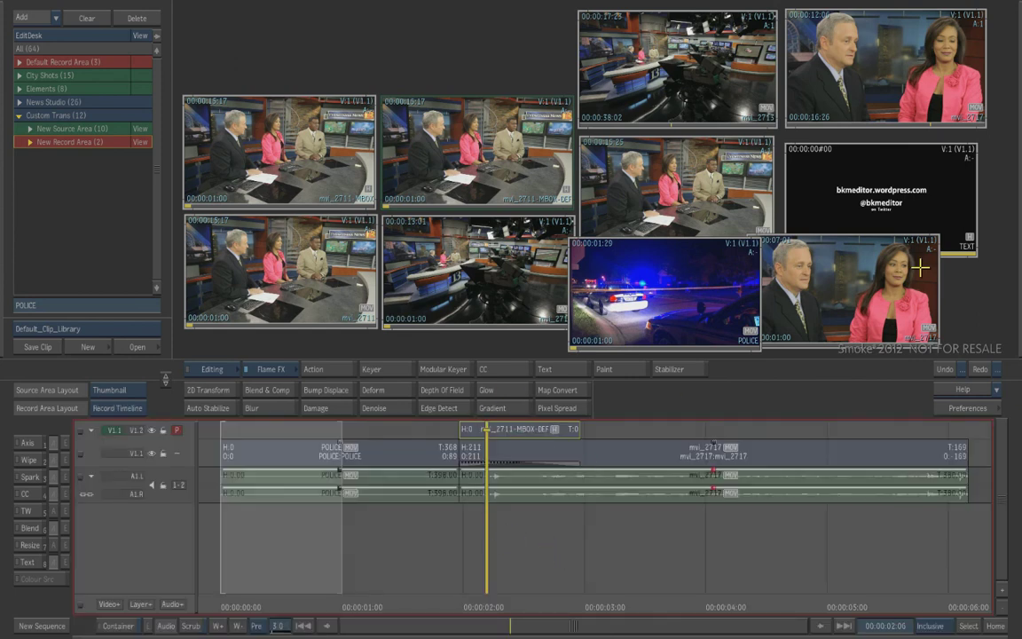
key(alt+2)
drag(479, 601, 512, 557)
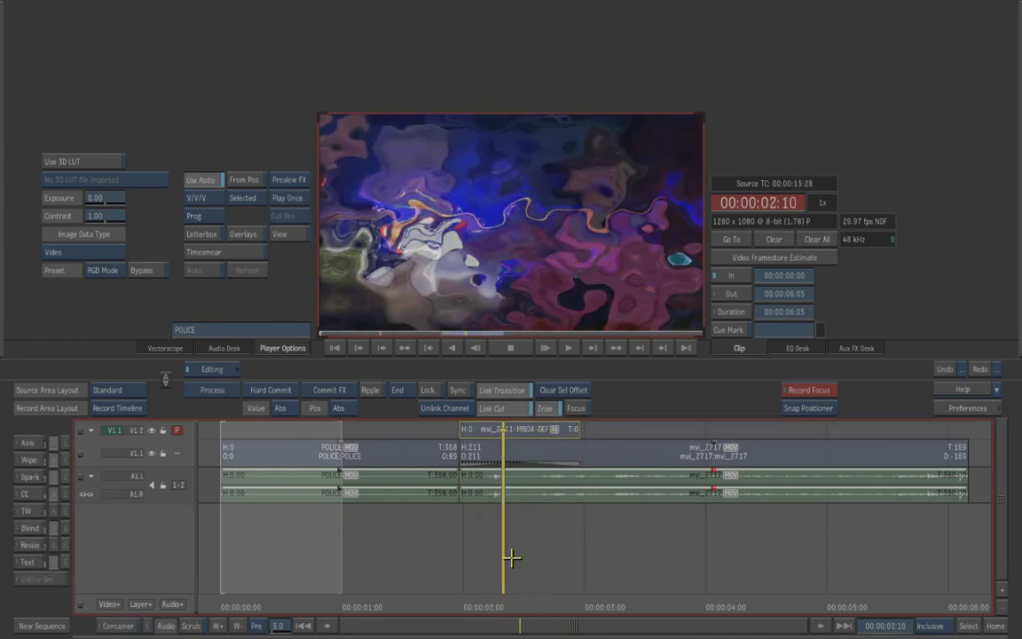
Move the rendered clip down onto V1.1 between POLICE and mvi_2717 and change the custom transition at 00:00:01:29 to a cut.
key(Up)
click(511, 433)
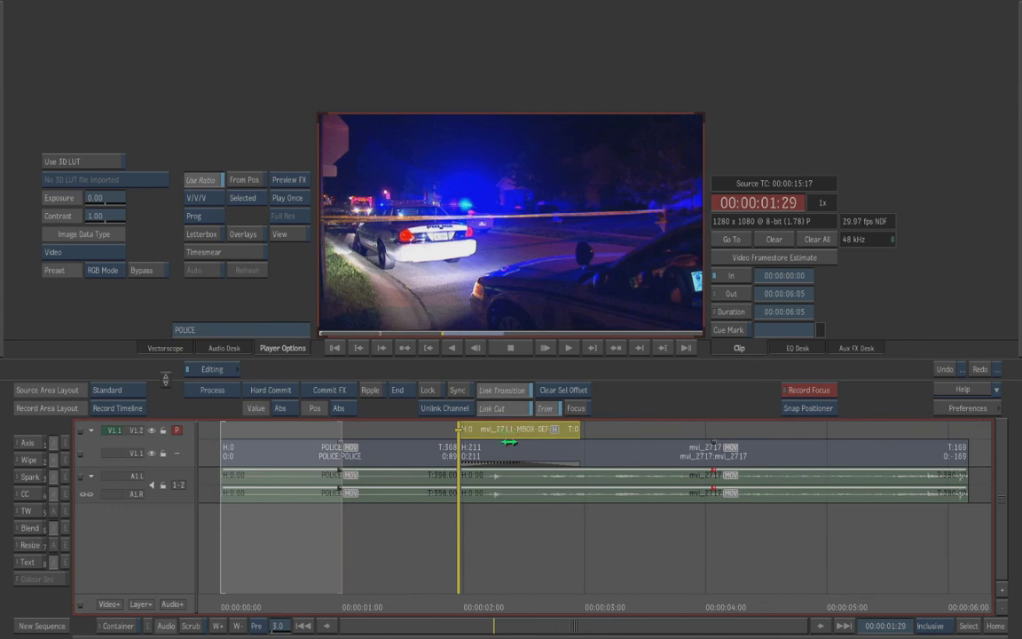
drag(509, 442, 513, 454)
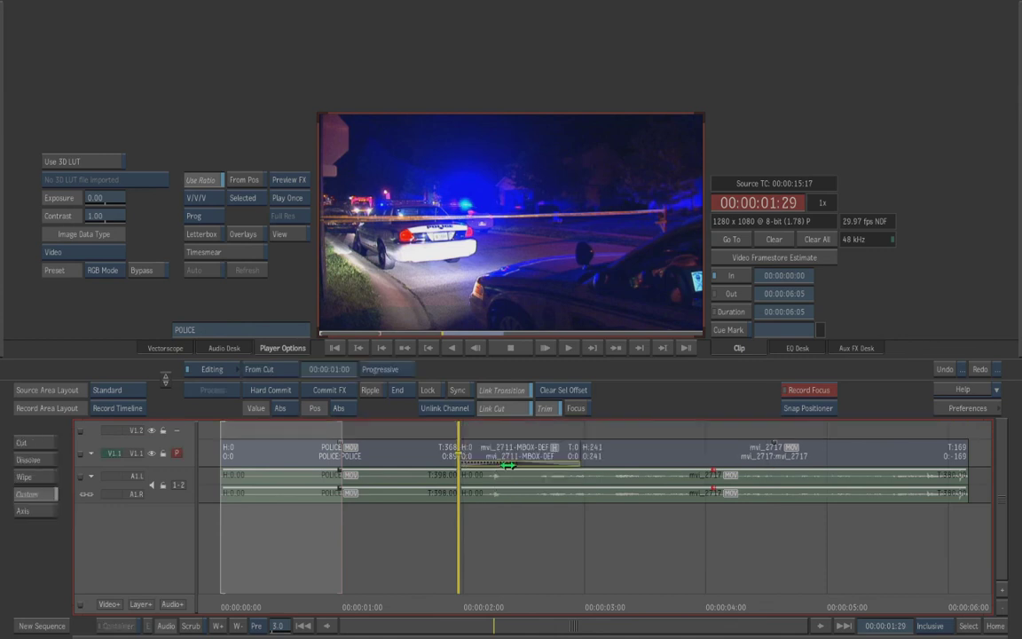
click(467, 492)
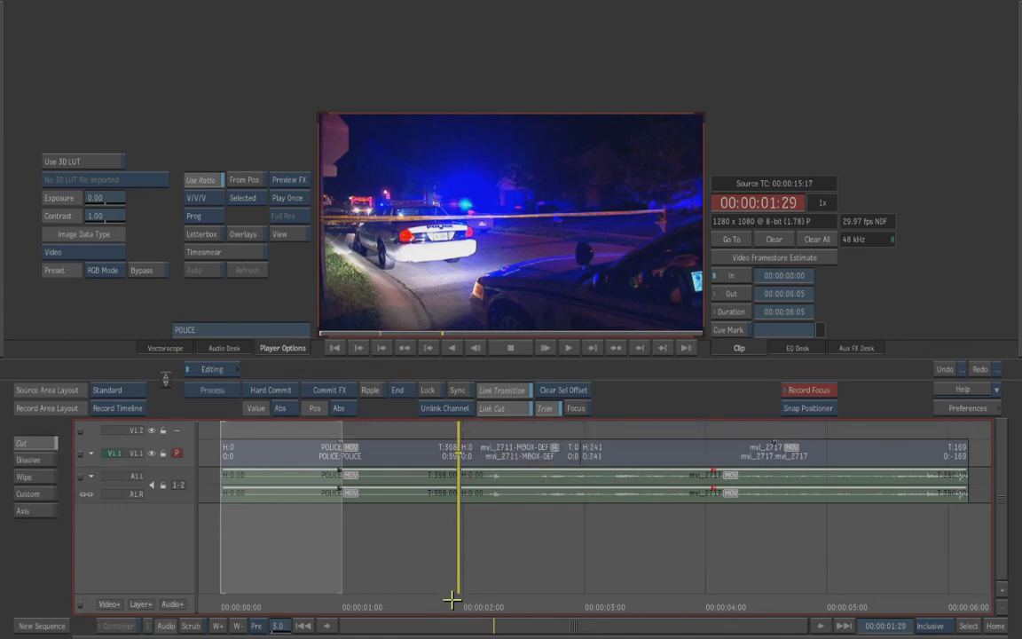
Play the POLICE sequence through the new transition, park at 00:00:02:10 and enlarge the V1.1 track to show its timecode details.
drag(452, 599, 317, 603)
click(252, 627)
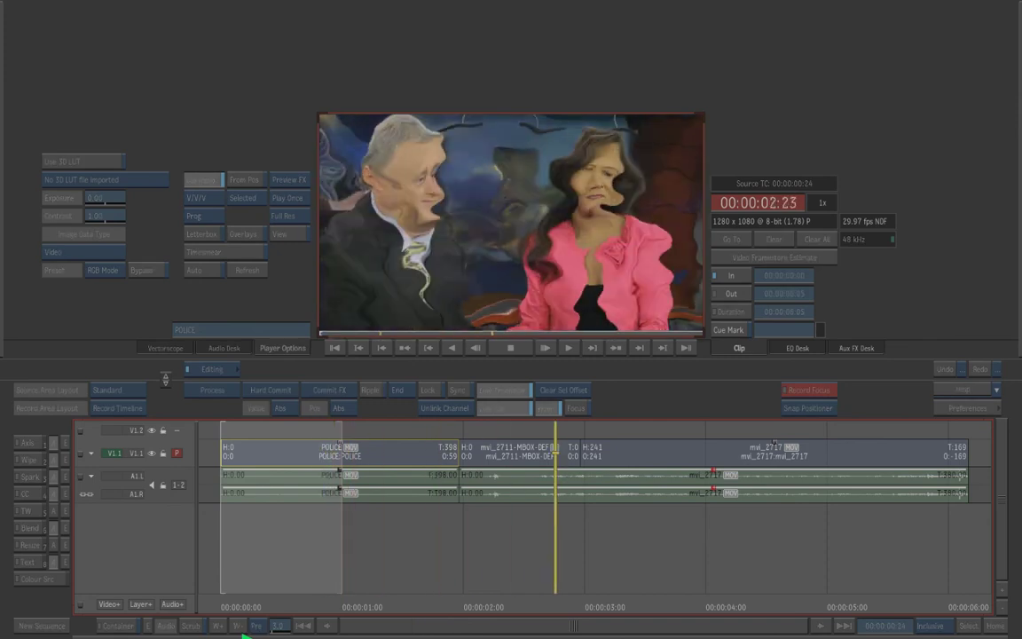
click(510, 603)
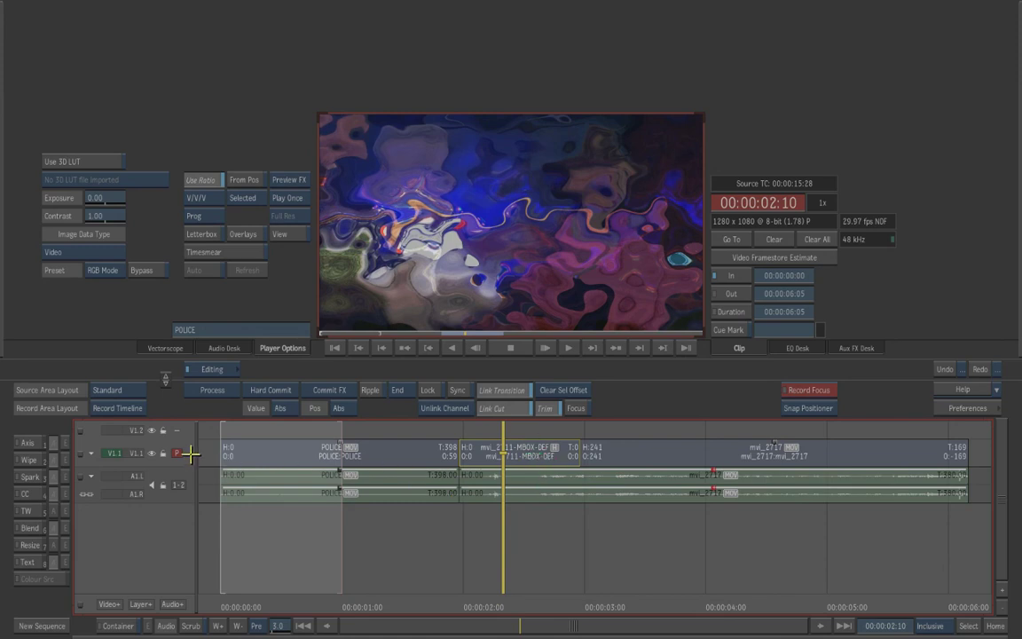
drag(189, 453, 195, 491)
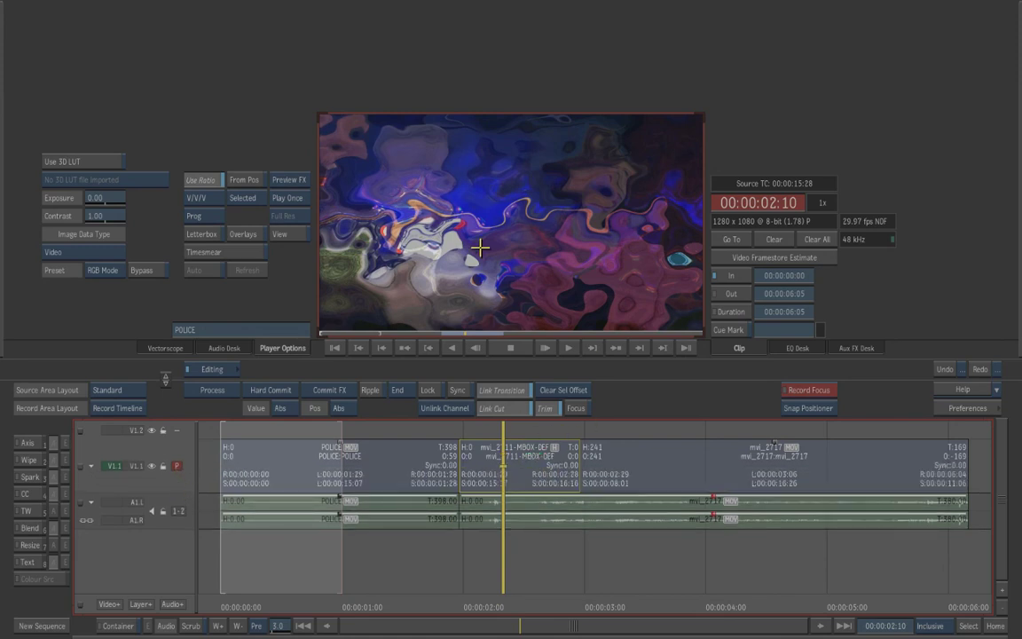